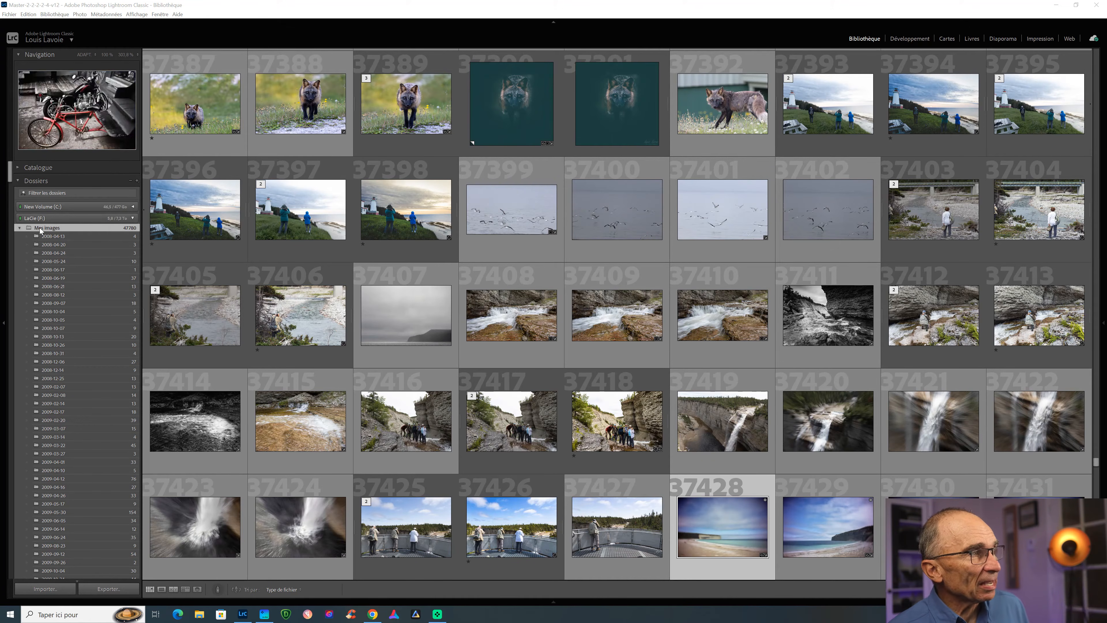
Look through the dated and named subfolders of the Mes images folder
scroll(11, 175, down, 1)
scroll(11, 175, down, 3)
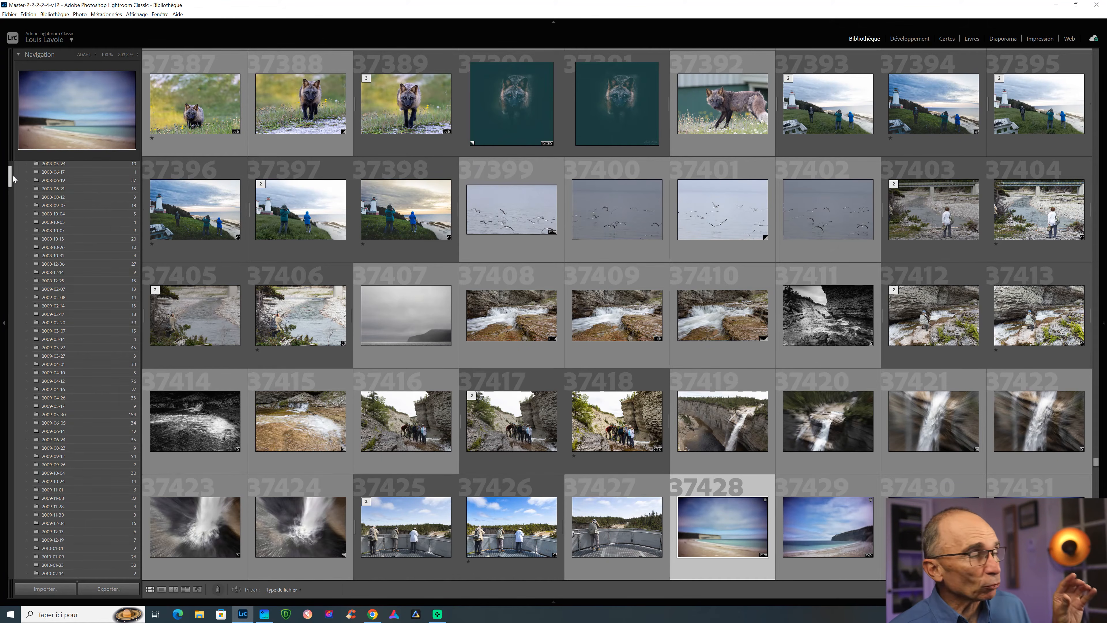
drag(13, 176, 30, 520)
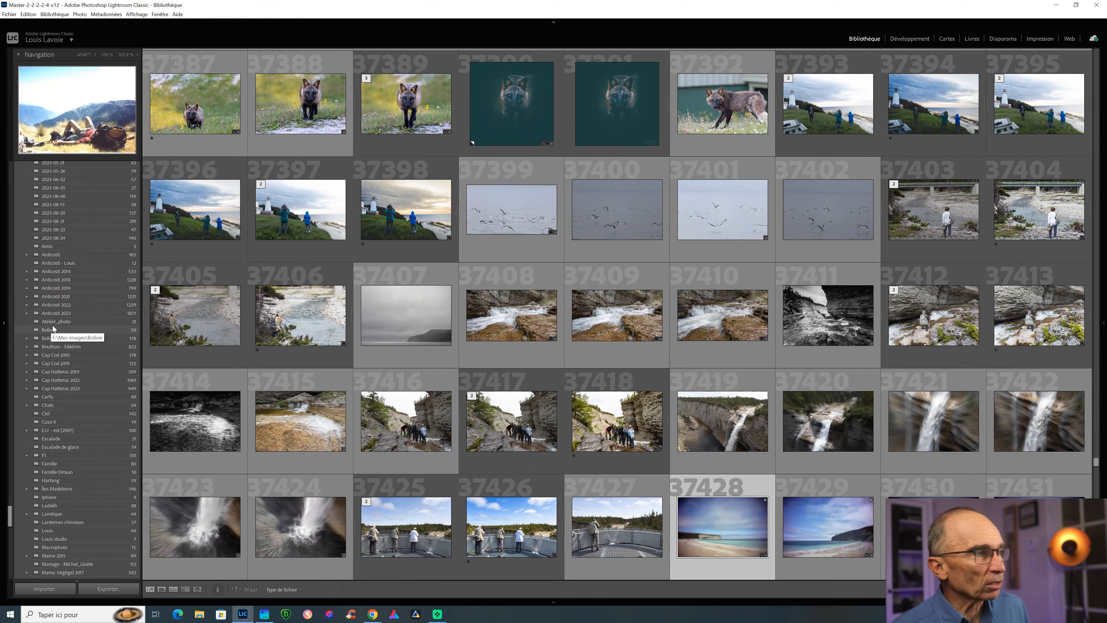
scroll(10, 522, up, 1)
scroll(10, 522, up, 6)
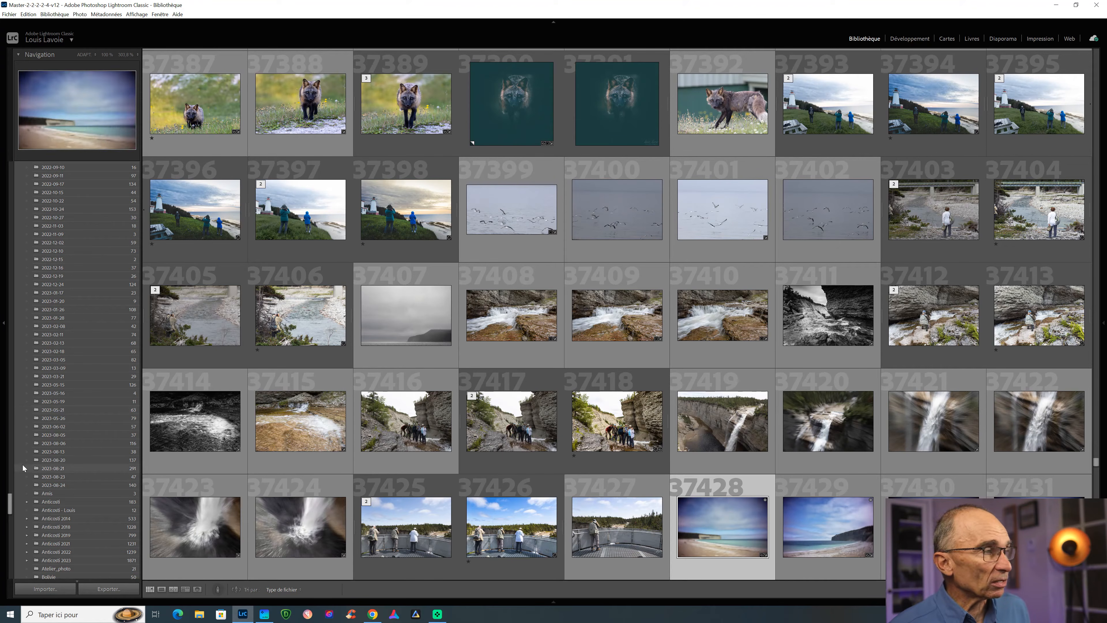
drag(8, 508, 1, 177)
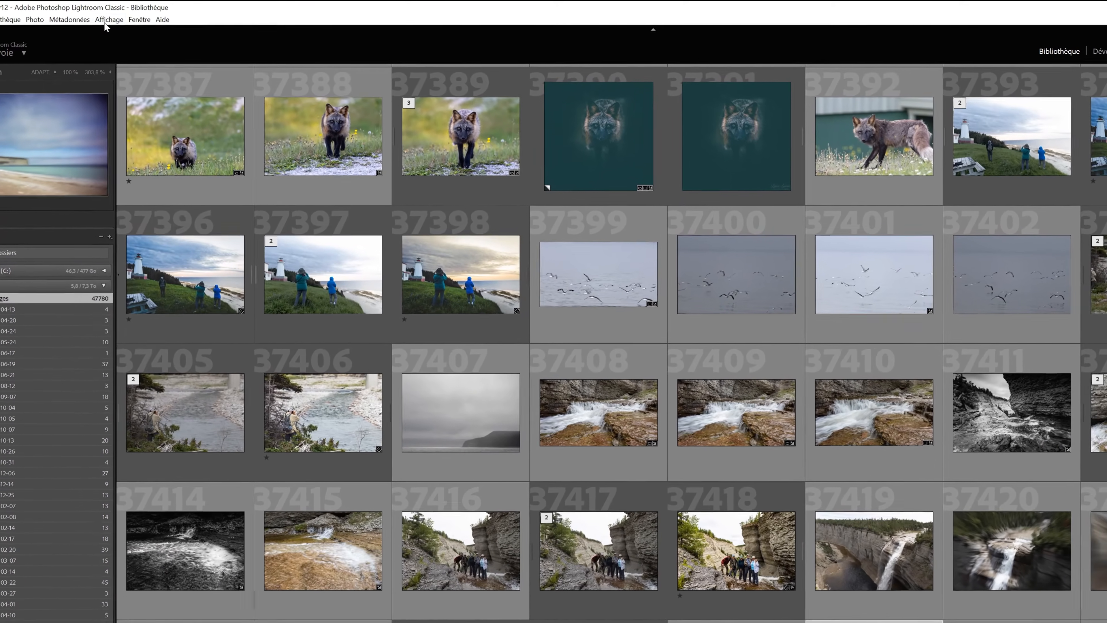
Show the library filter bar, and open its text search briefly before switching that filter off
click(107, 20)
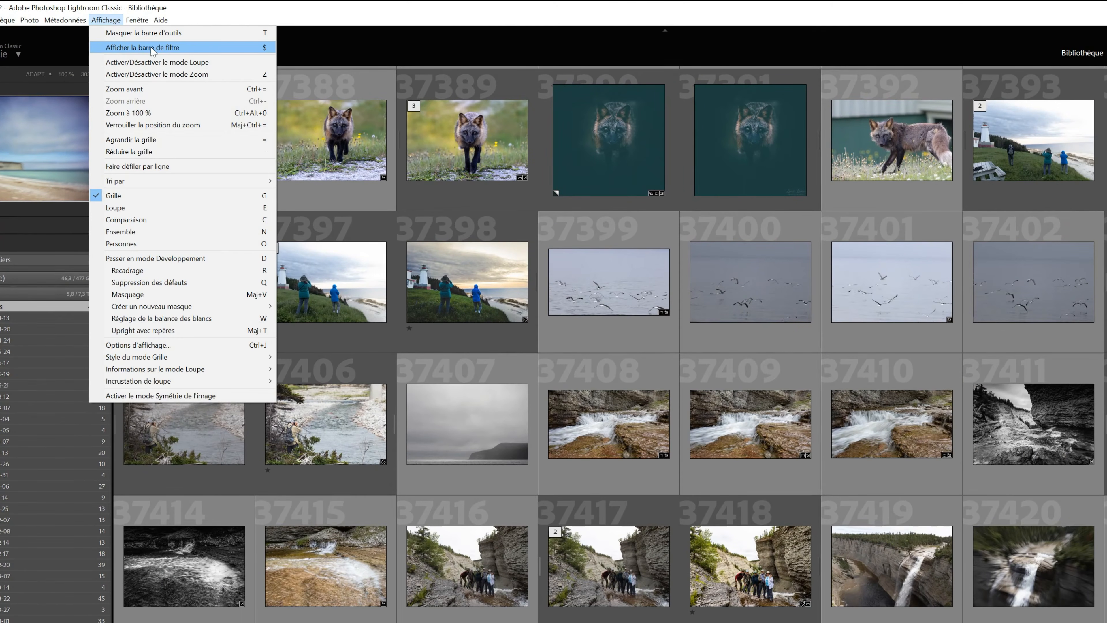
click(152, 49)
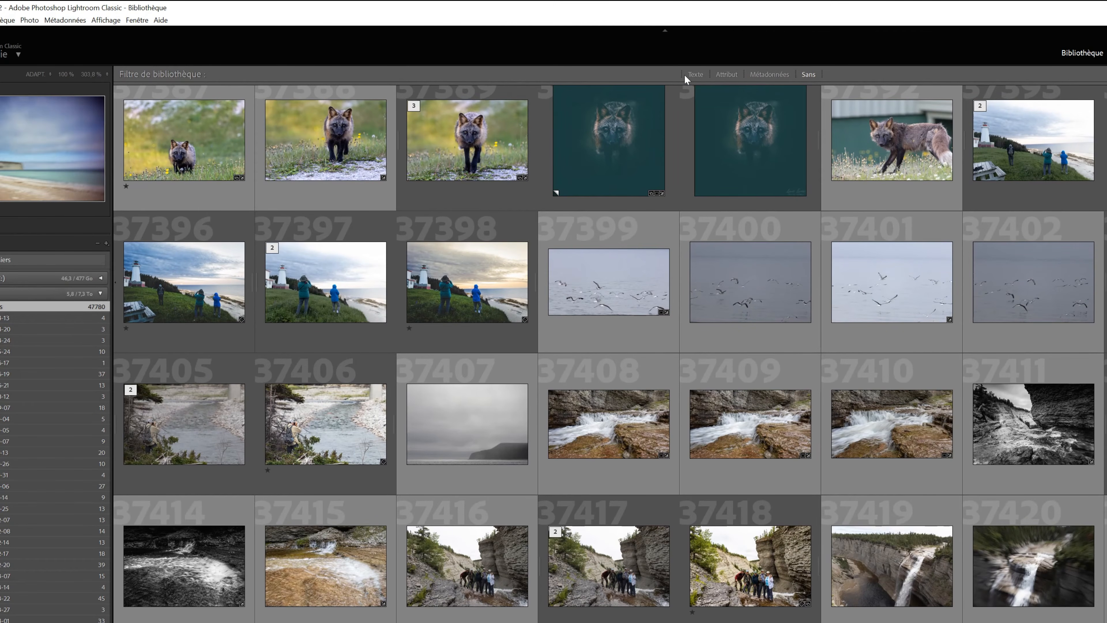
click(695, 74)
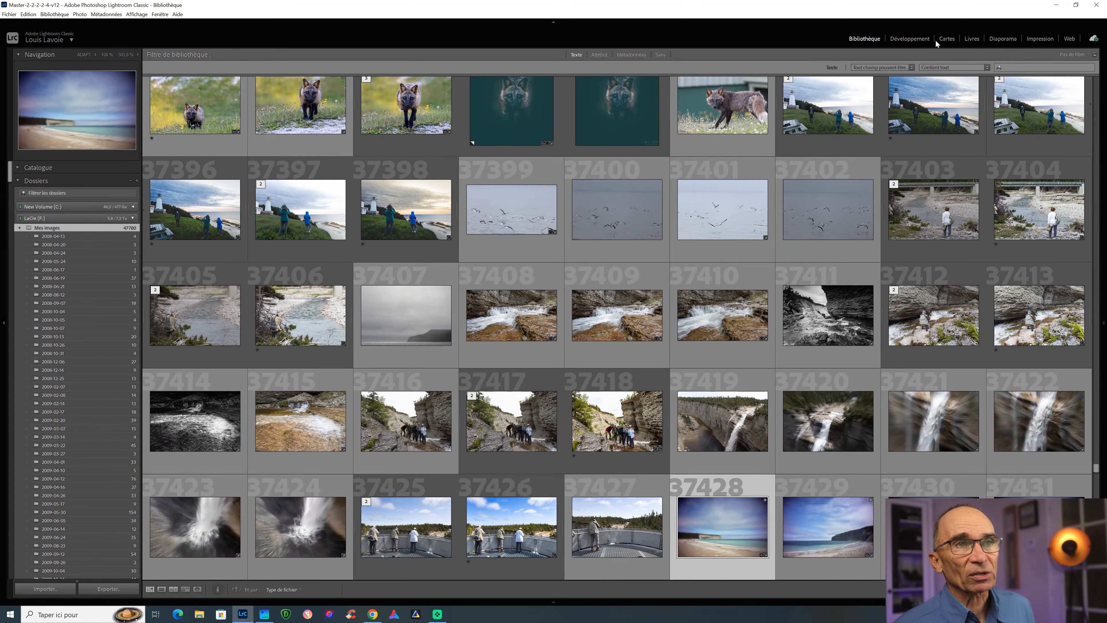
click(1019, 67)
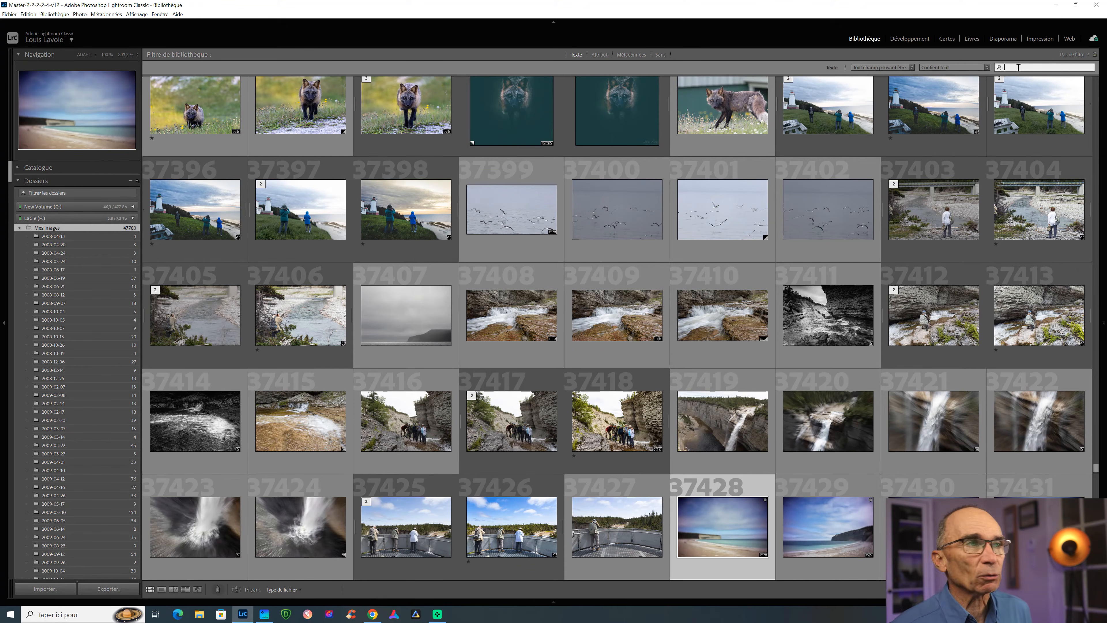
click(576, 55)
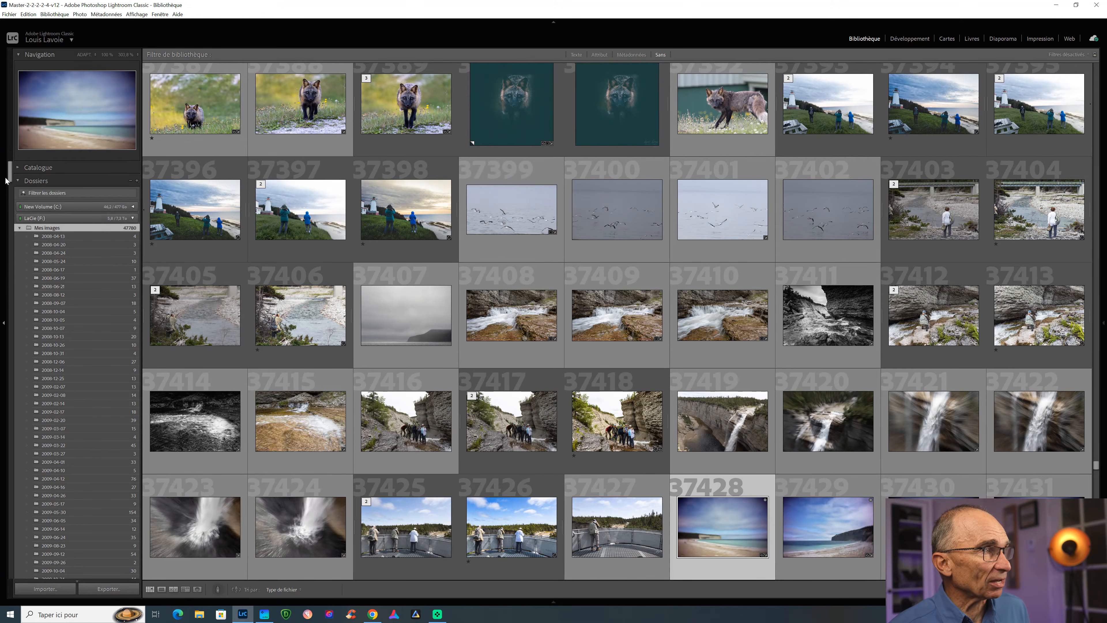
Open the Anticosti 2023 folder and display the metadata filter columns for its photos
drag(6, 182, 6, 524)
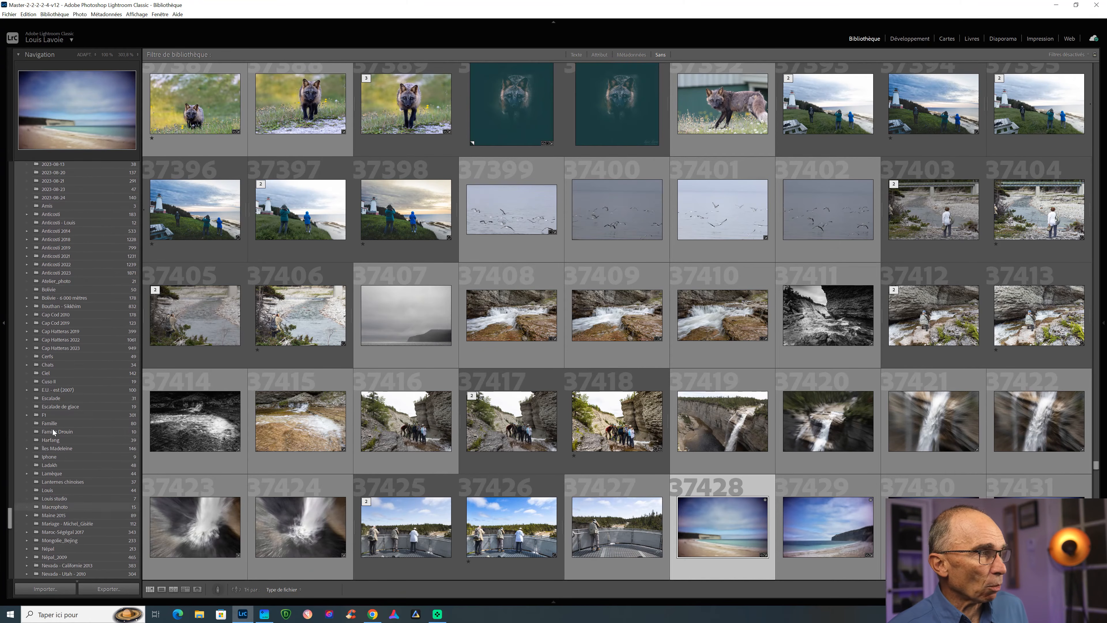
click(84, 272)
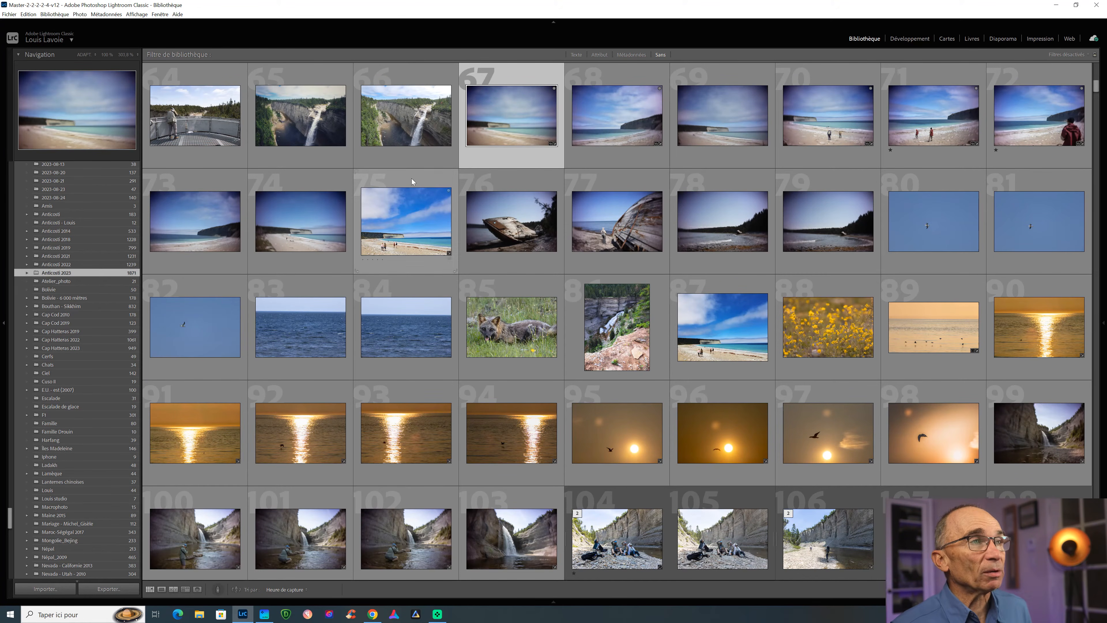
click(638, 54)
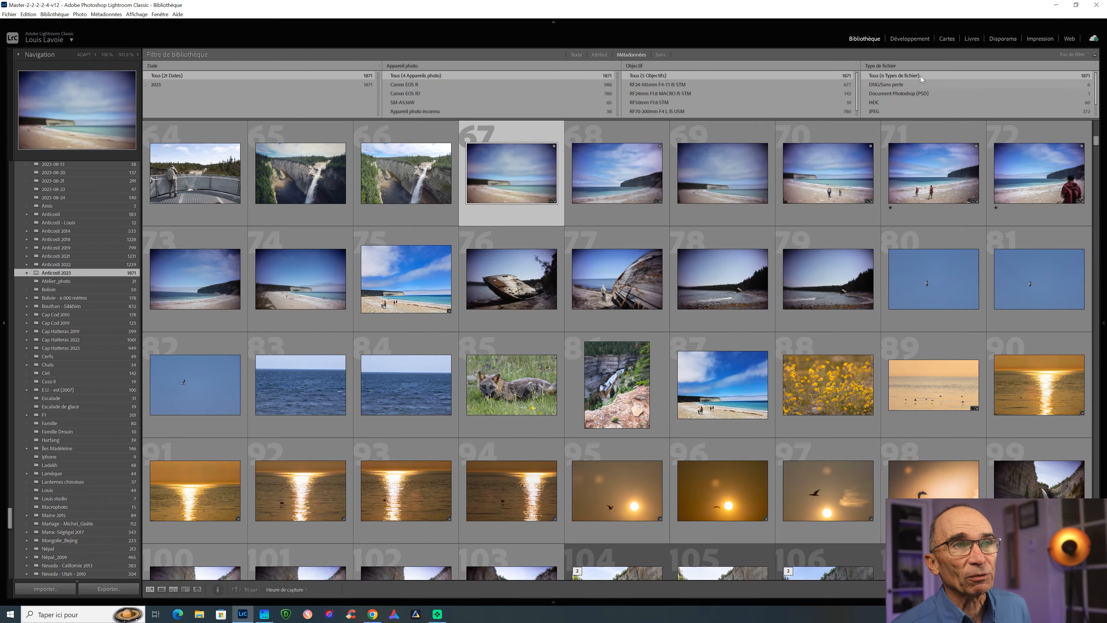
Examine the criteria available for the file type and lens columns of the metadata filter
click(900, 64)
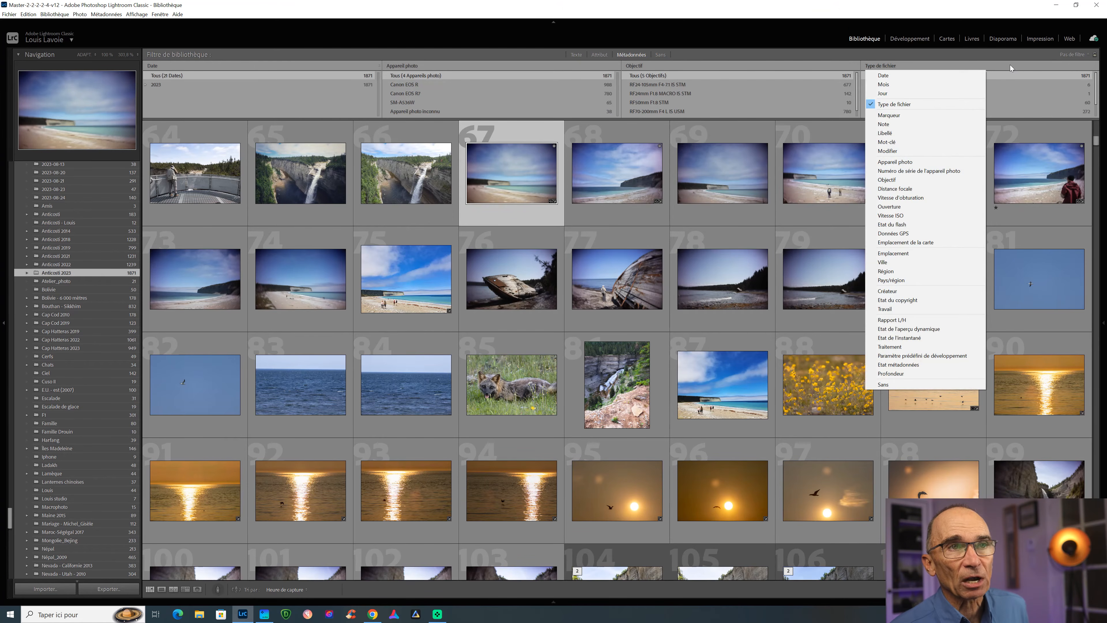
click(713, 67)
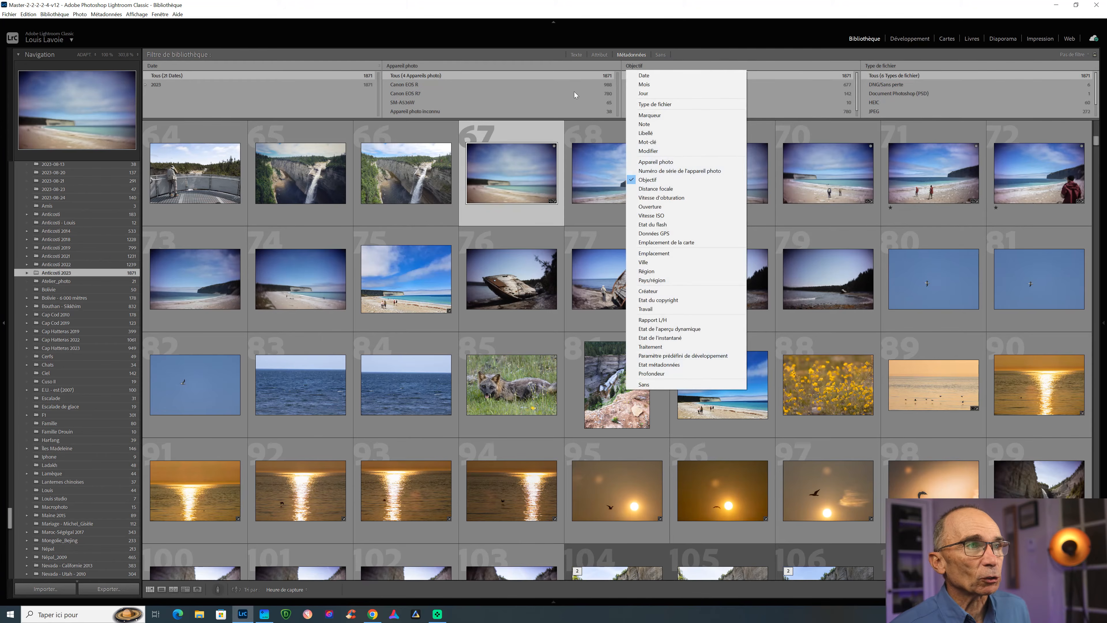
click(576, 78)
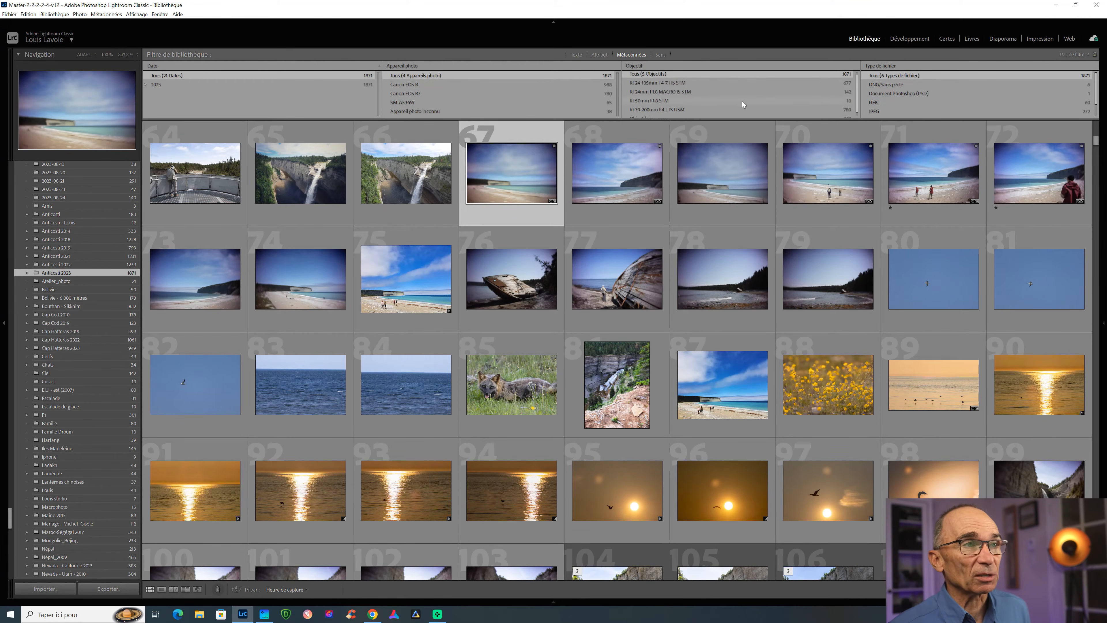
Filter the folder to photos with unknown lenses (Objectifs inconnus) and look through them, then hide the filter bar
scroll(741, 87, down, 2)
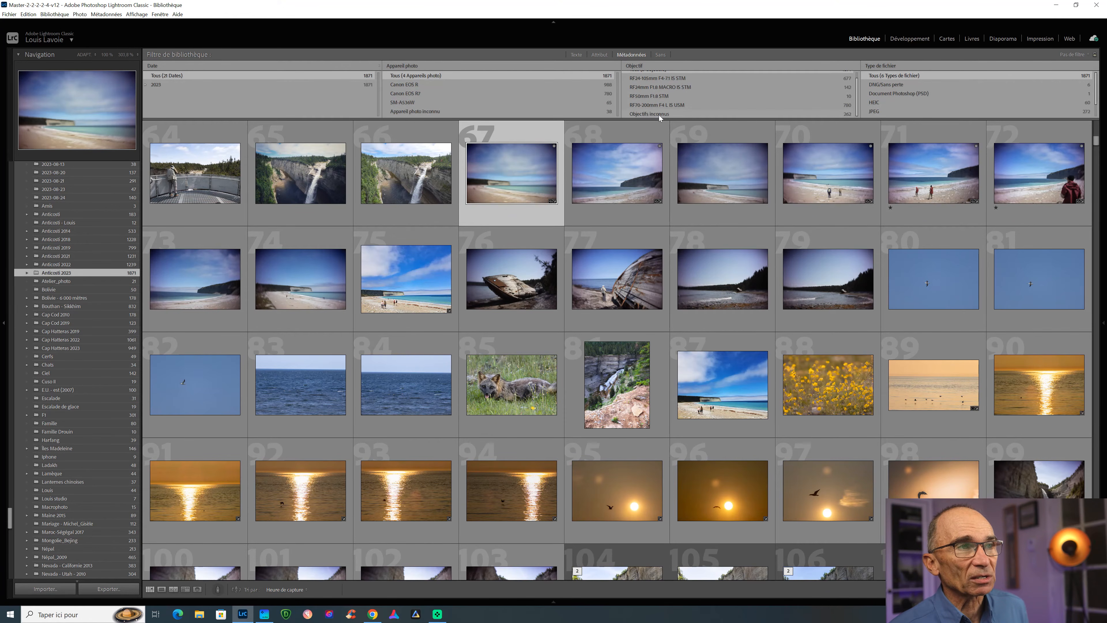
click(658, 115)
scroll(794, 277, down, 5)
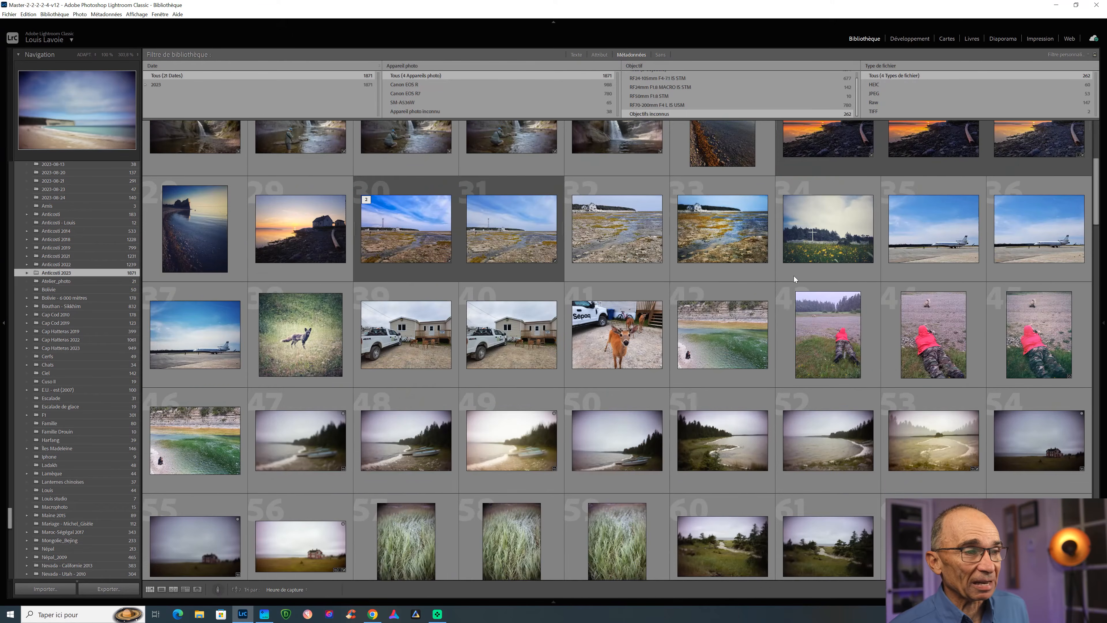
scroll(795, 276, down, 18)
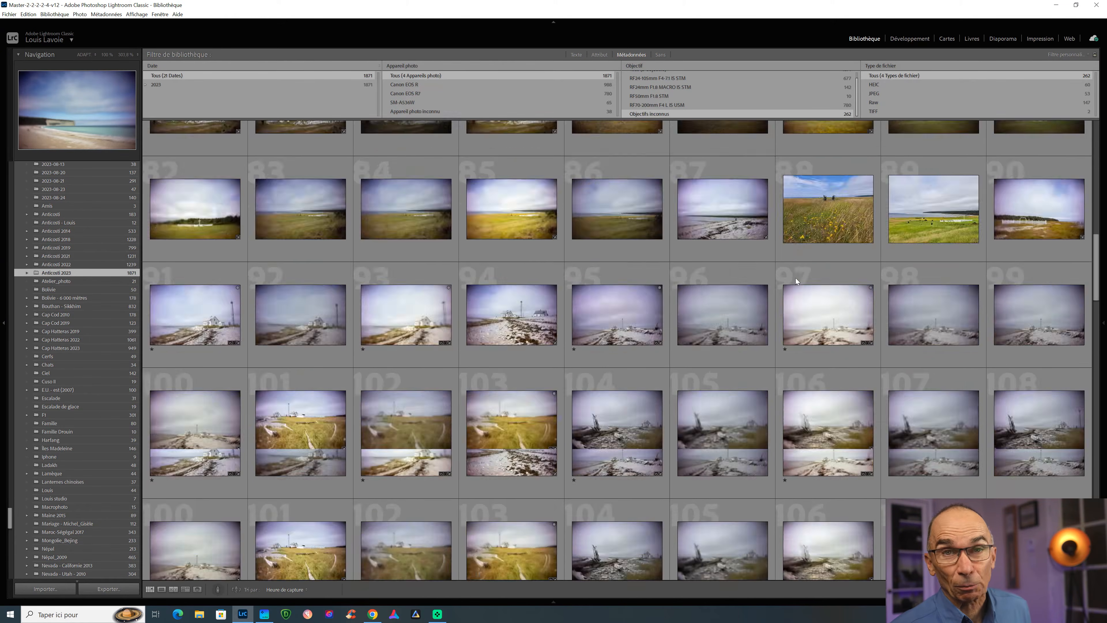
scroll(799, 281, down, 3)
scroll(800, 283, down, 11)
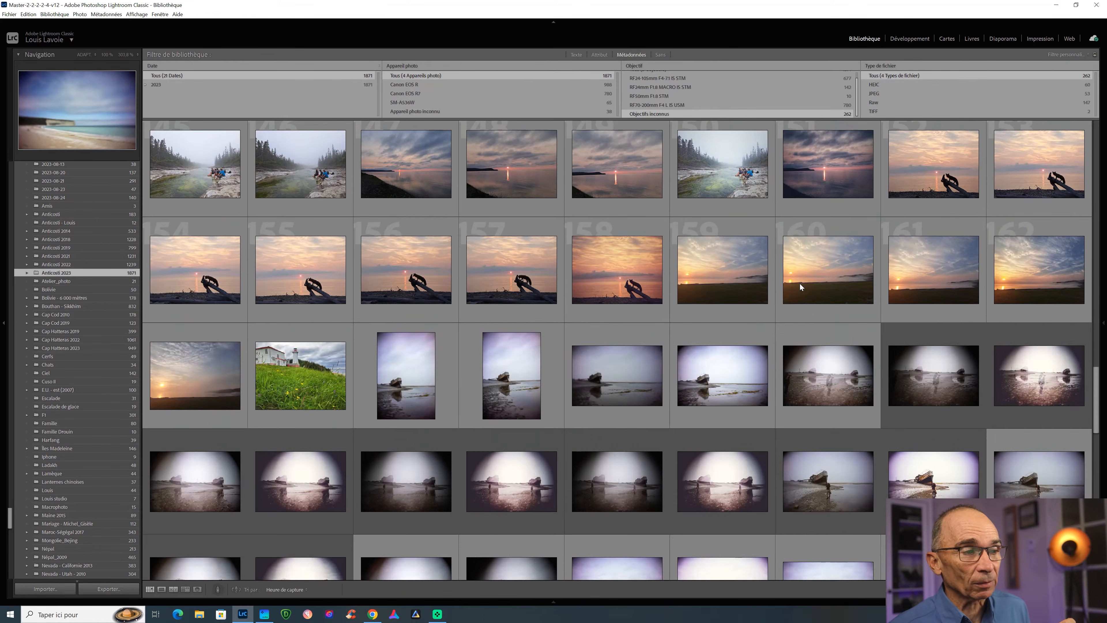
scroll(800, 284, down, 5)
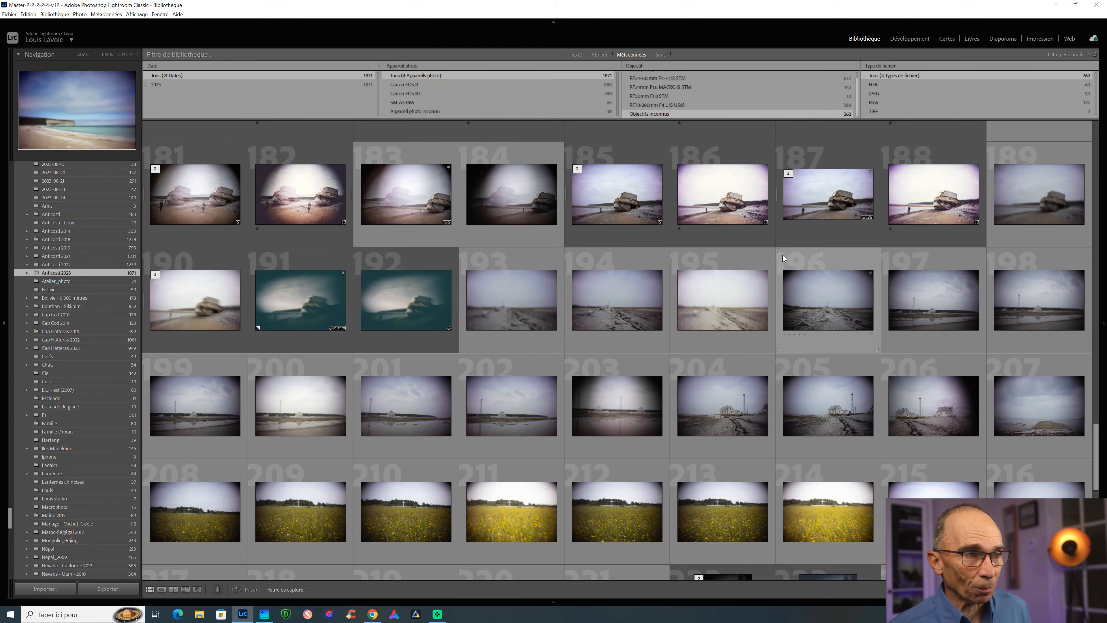
key(backslash)
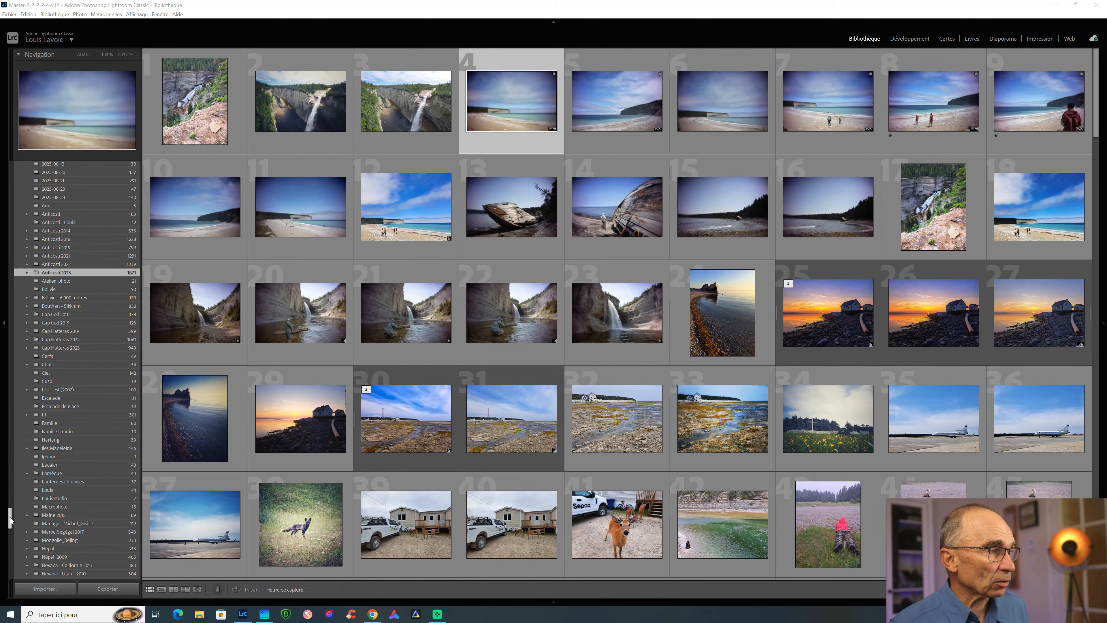
Look through the Collections list, including the dynamic collections and the Formation set
drag(10, 520, 13, 552)
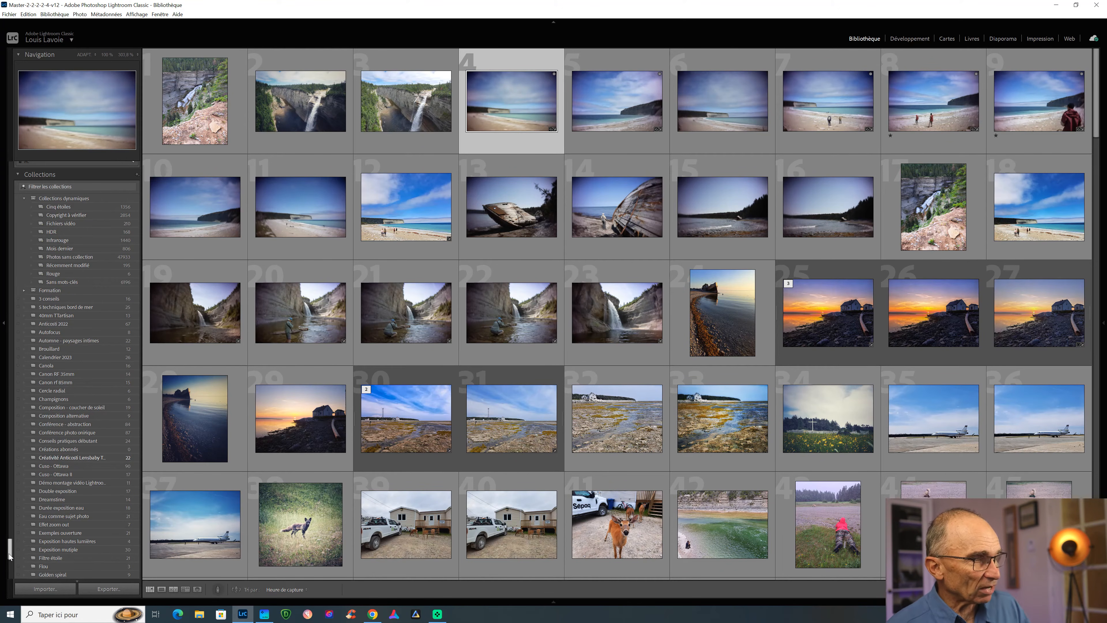
scroll(10, 555, down, 5)
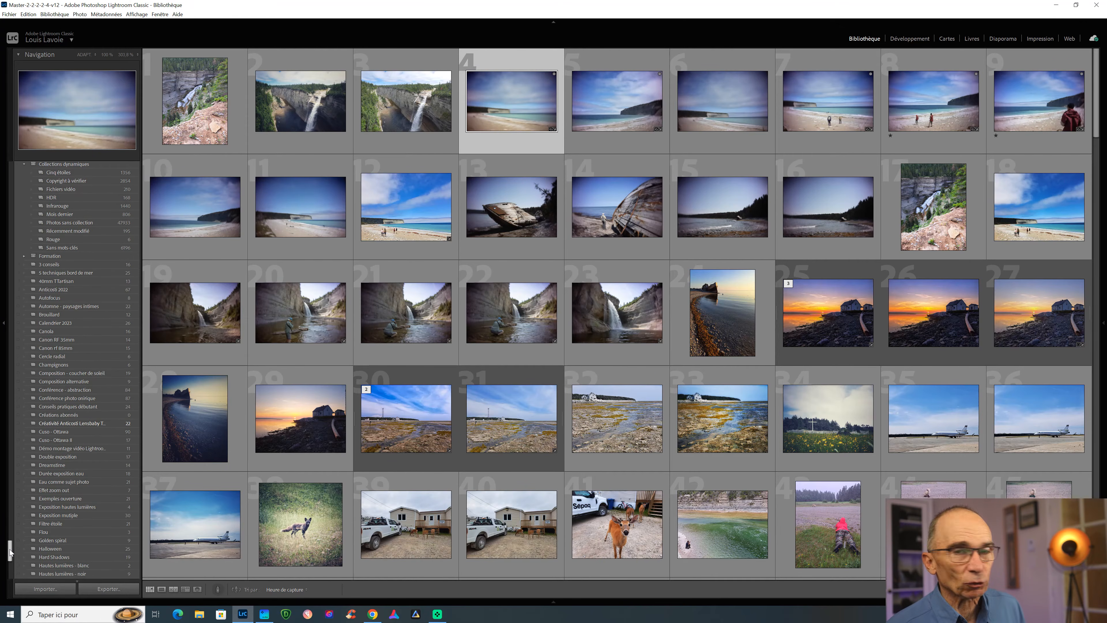
drag(11, 557, 12, 551)
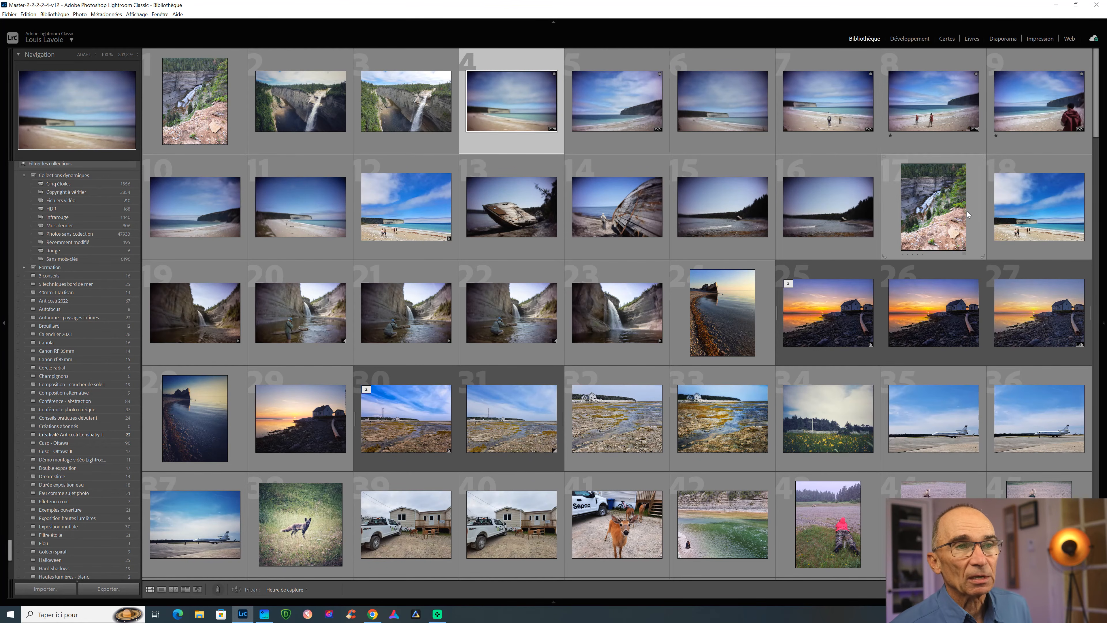
Select photo 17, the vertical waterfall image, and view the commands for adding it to a collection
click(943, 198)
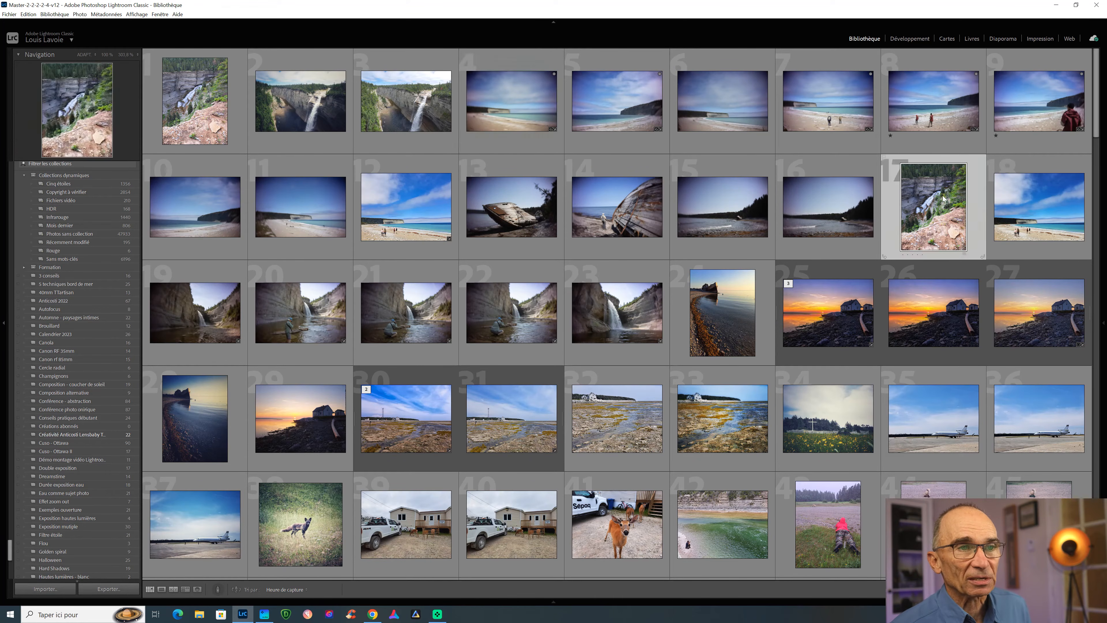
right_click(56, 353)
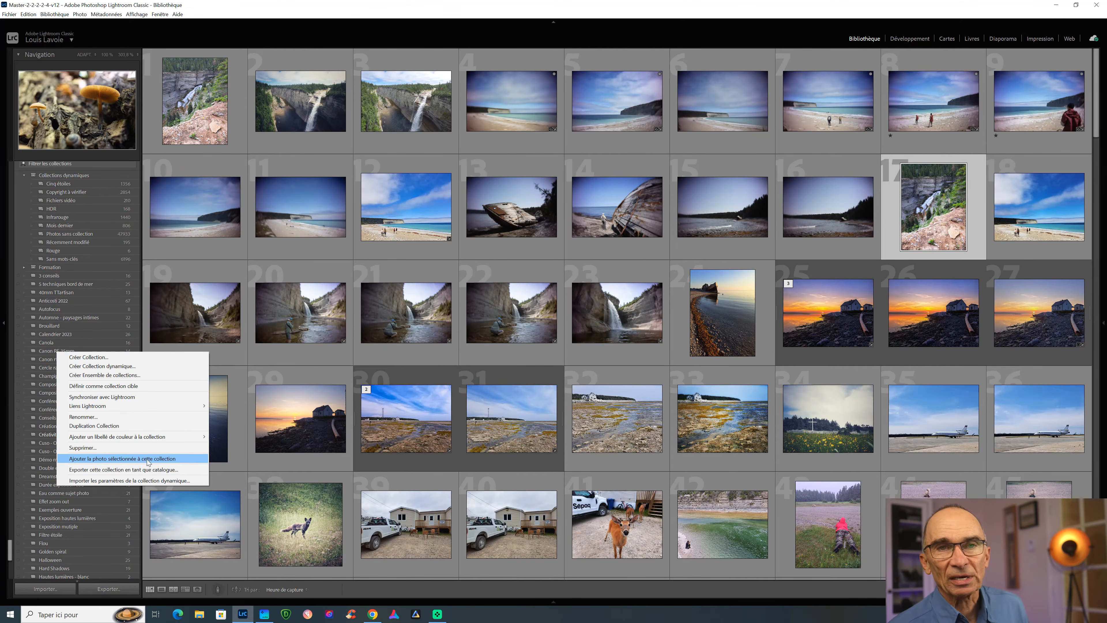
click(979, 177)
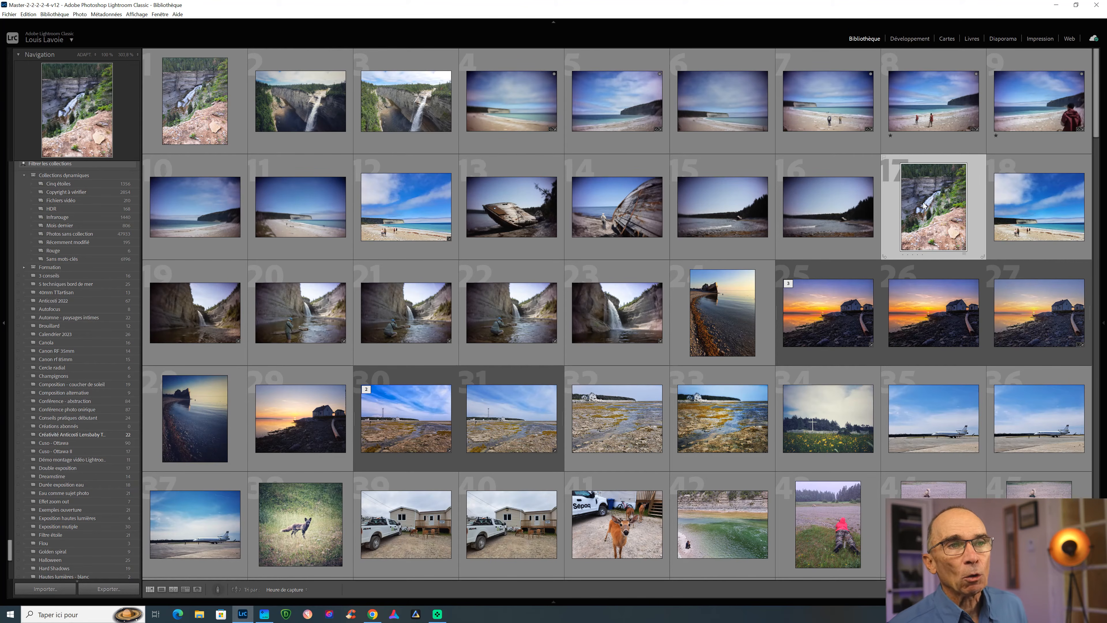
mouse_move(930, 204)
mouse_down()
mouse_move(495, 330)
mouse_move(247, 370)
mouse_move(108, 376)
mouse_move(79, 365)
mouse_move(75, 347)
mouse_move(79, 359)
mouse_move(501, 342)
mouse_move(1048, 226)
mouse_move(948, 209)
mouse_up()
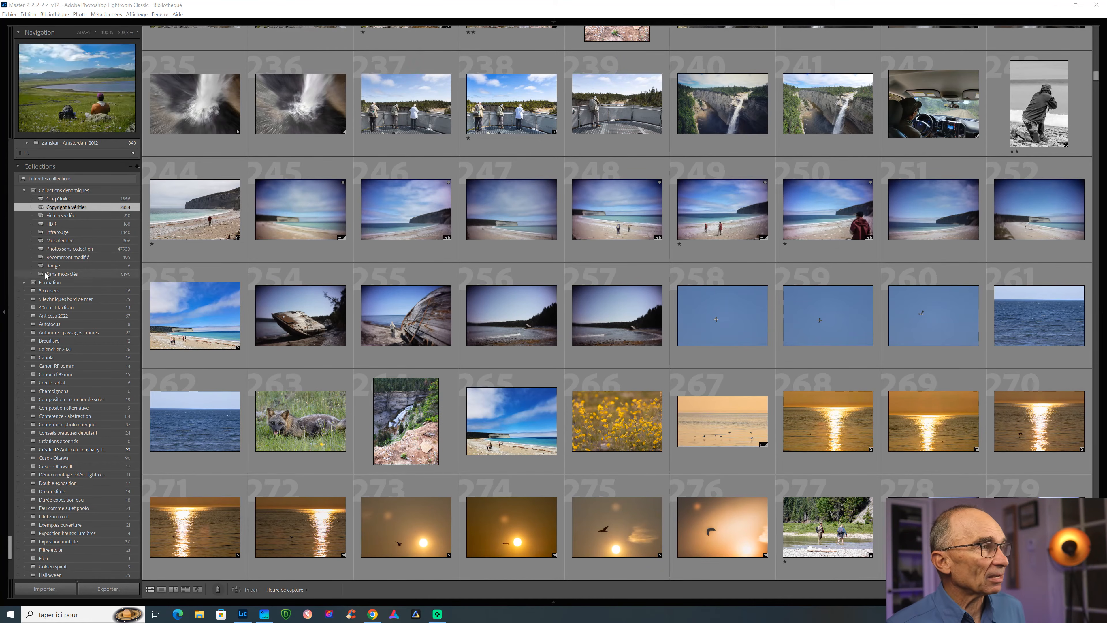
Open the Copyright à vérifier dynamic collection for editing to view its rules
right_click(77, 208)
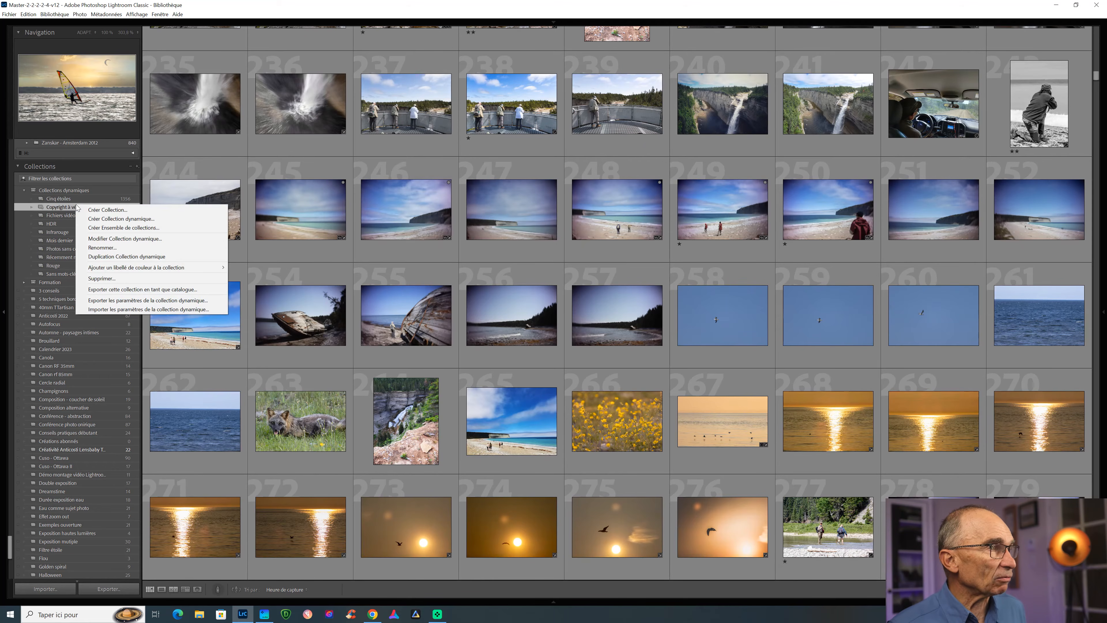
click(126, 239)
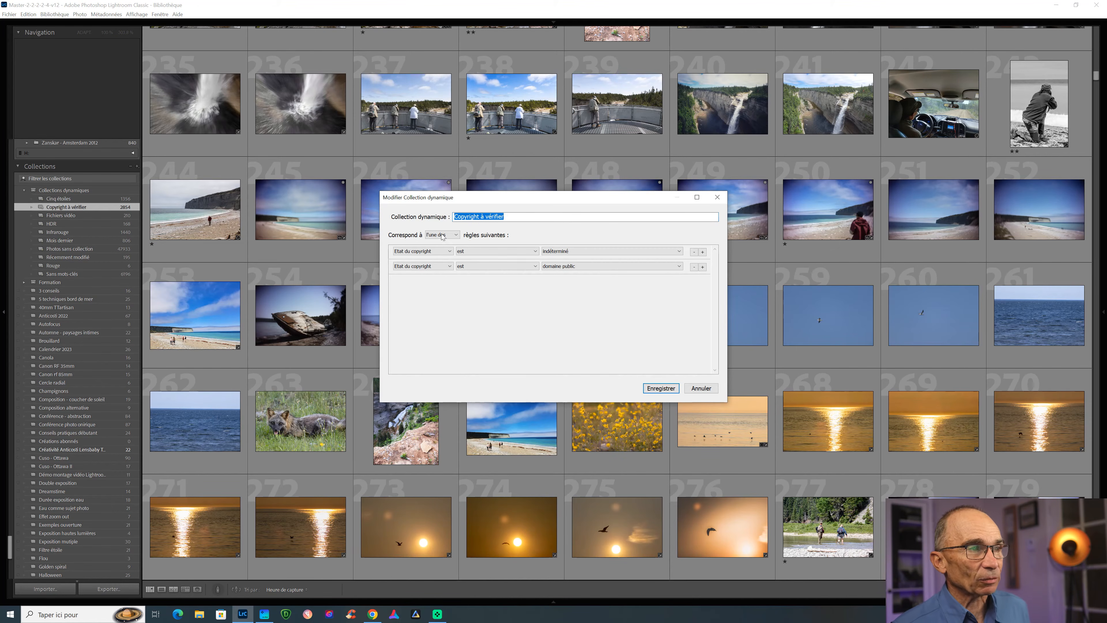
click(530, 217)
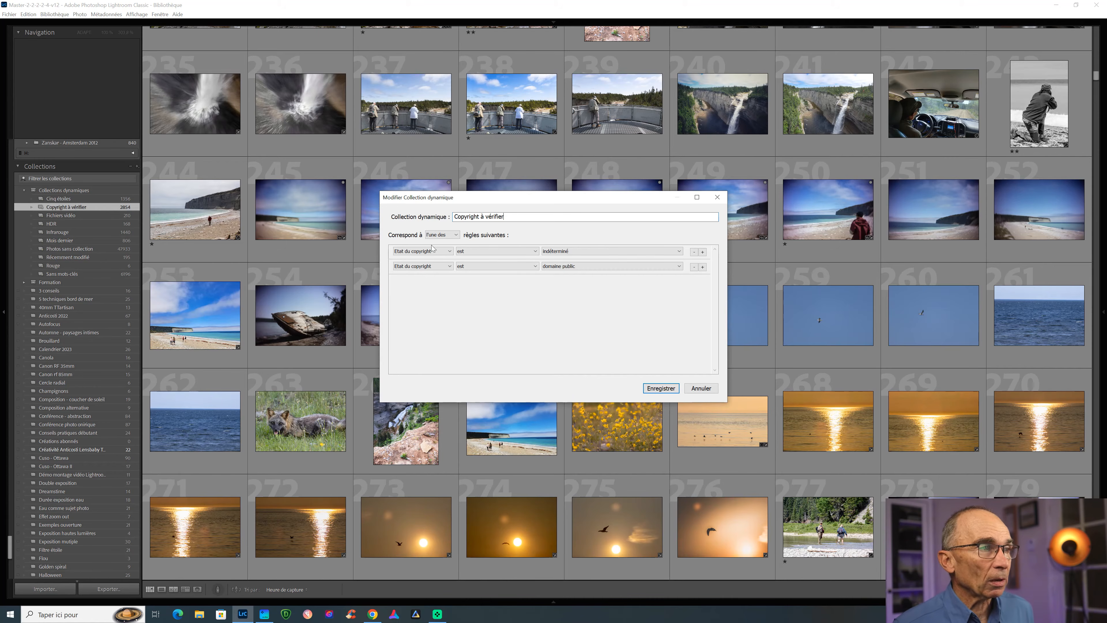
Review the available rule criteria and choose Etat du copyright, under Autres métadonnées, for the first rule
click(442, 253)
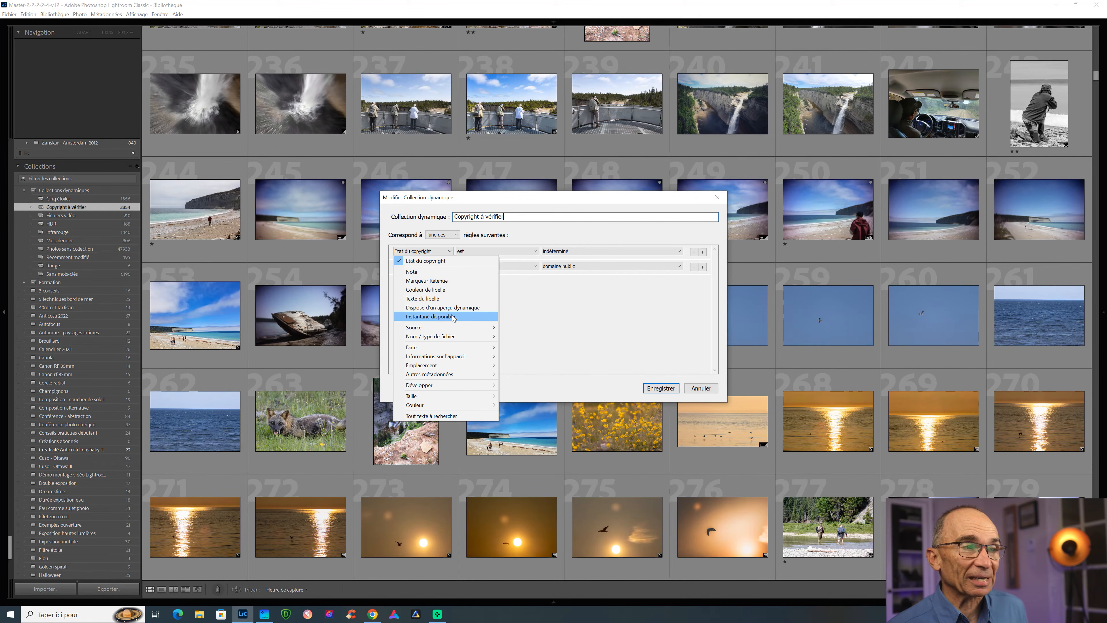
mouse_move(457, 336)
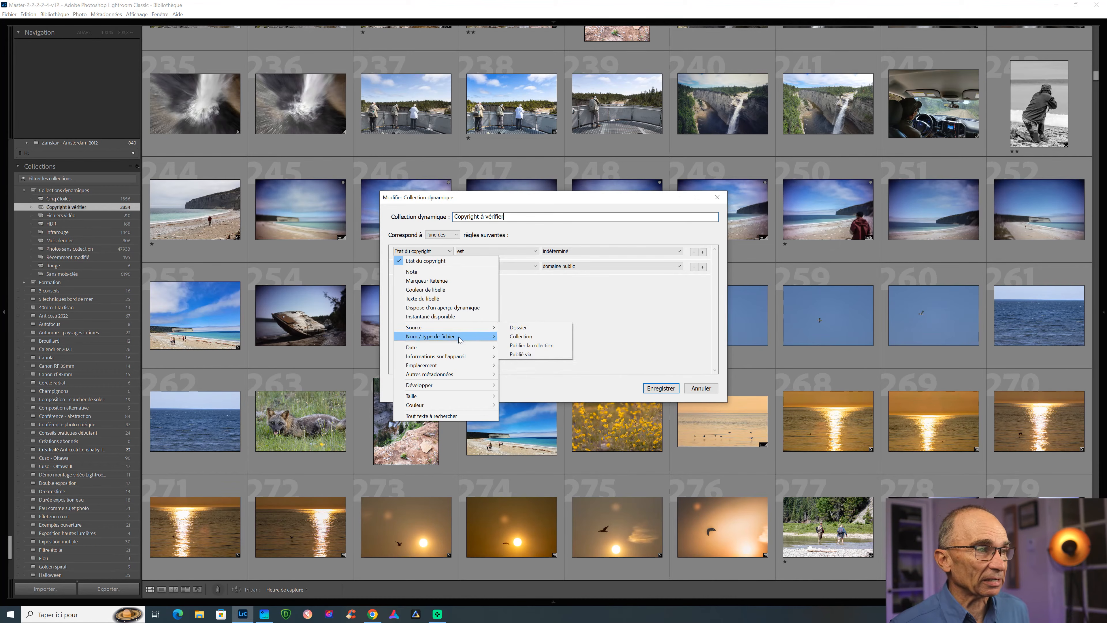
mouse_move(470, 374)
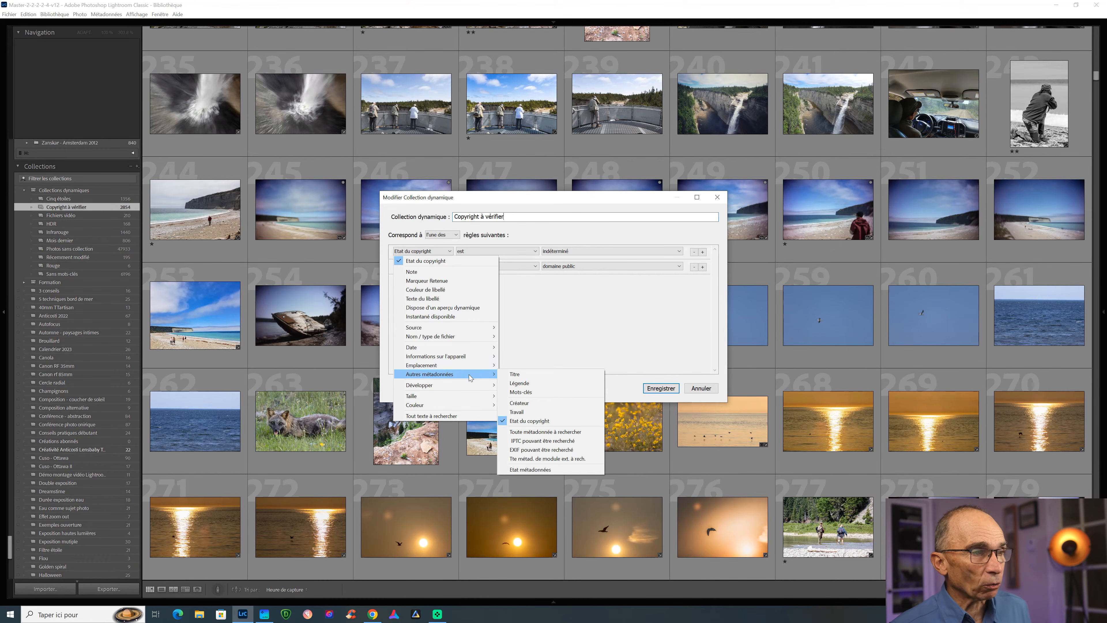
click(559, 422)
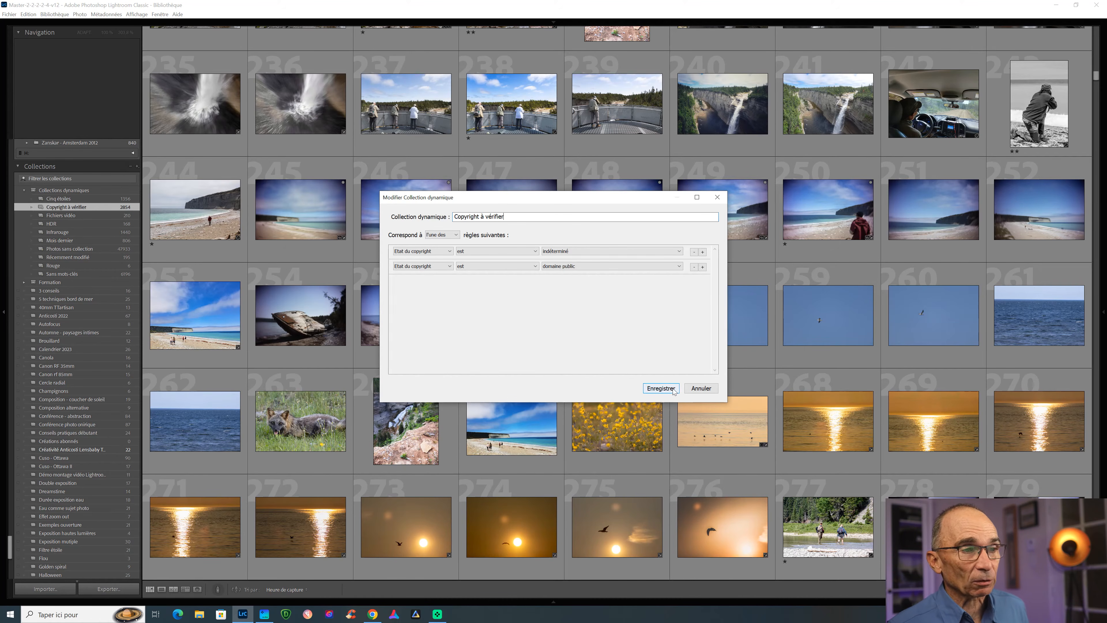
Cancel the dynamic collection's rule editing and select all the photos in Copyright à vérifier
click(698, 389)
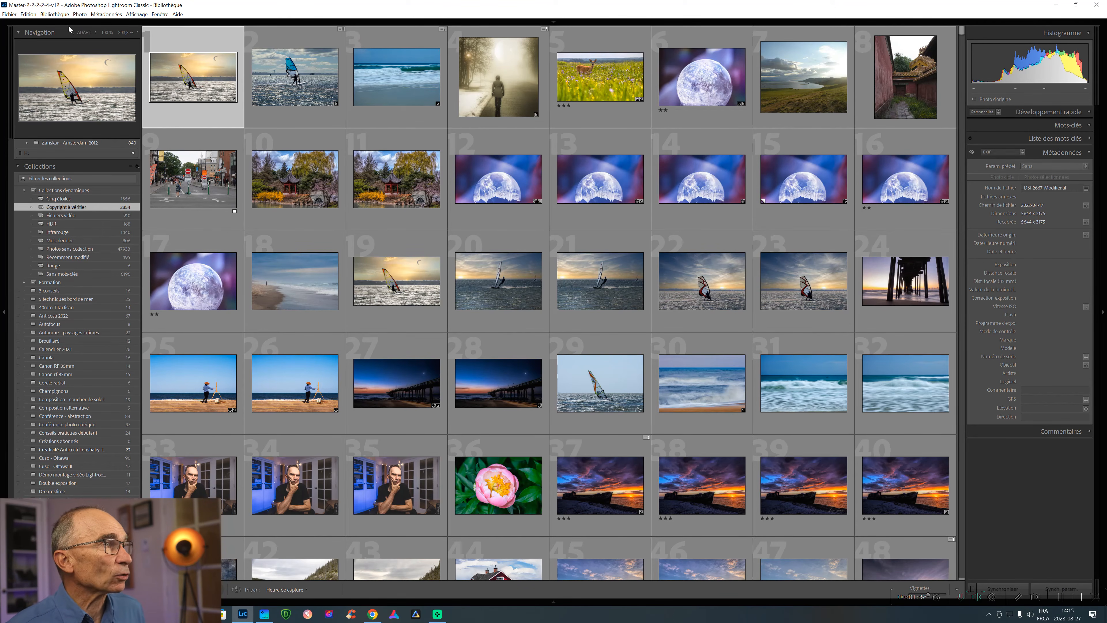
click(28, 15)
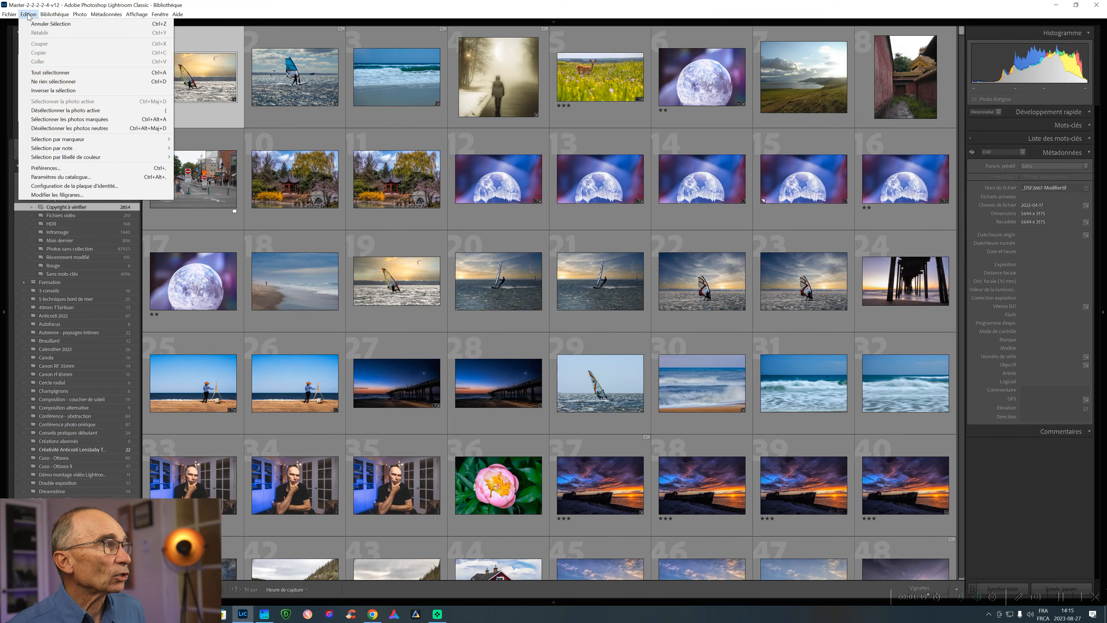
click(61, 73)
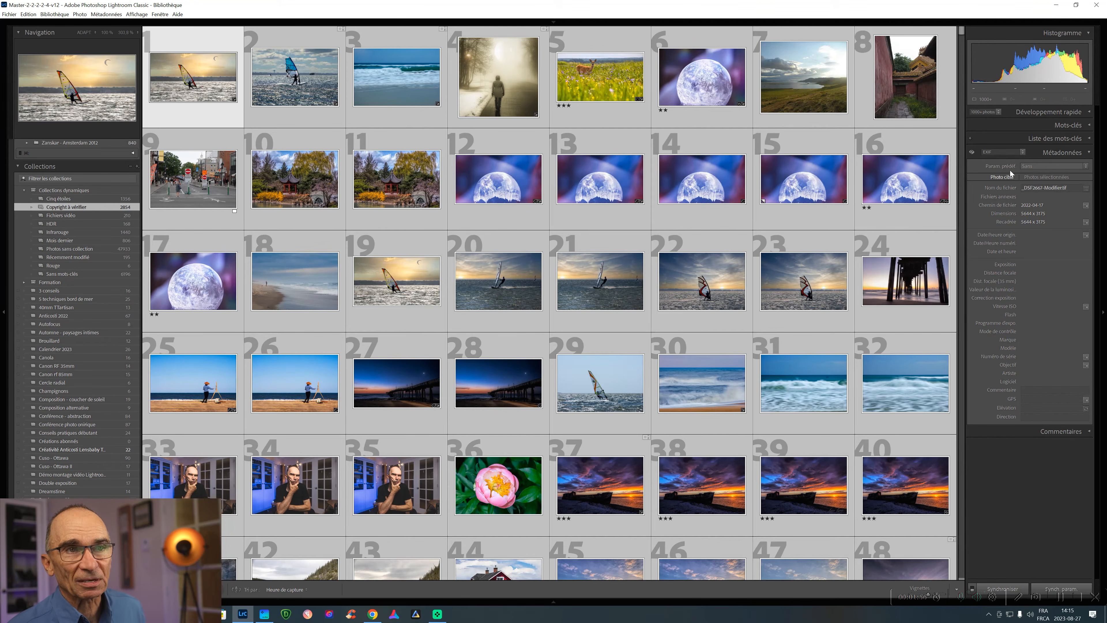
Display the IPTC metadata set and synchronise the selected photos with Etat du copyright set to Protégé par un copyright
click(1023, 153)
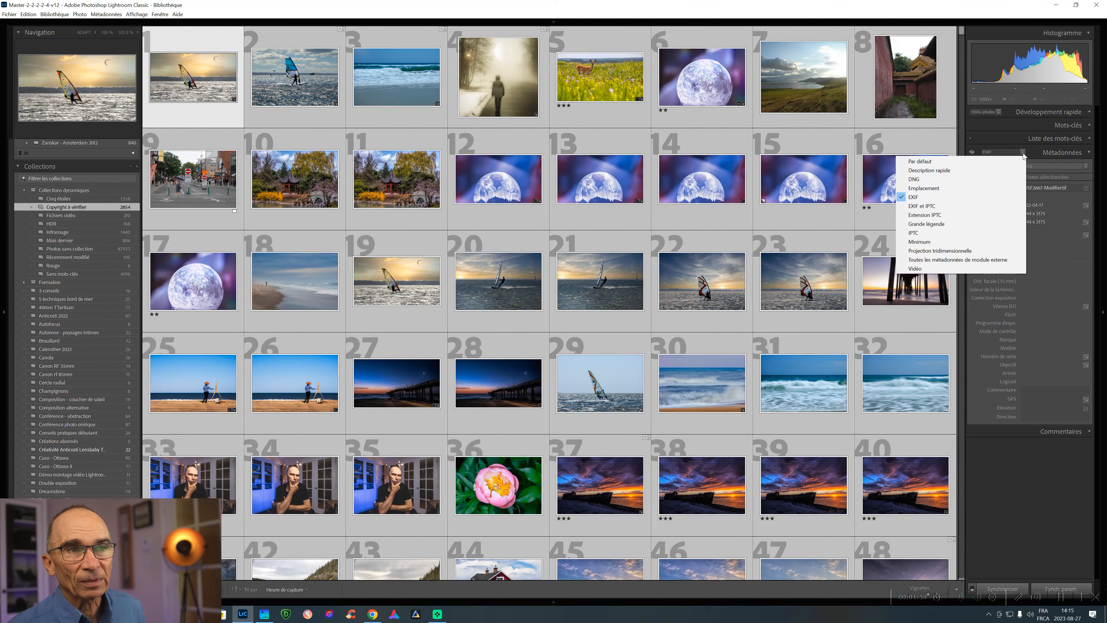
click(983, 233)
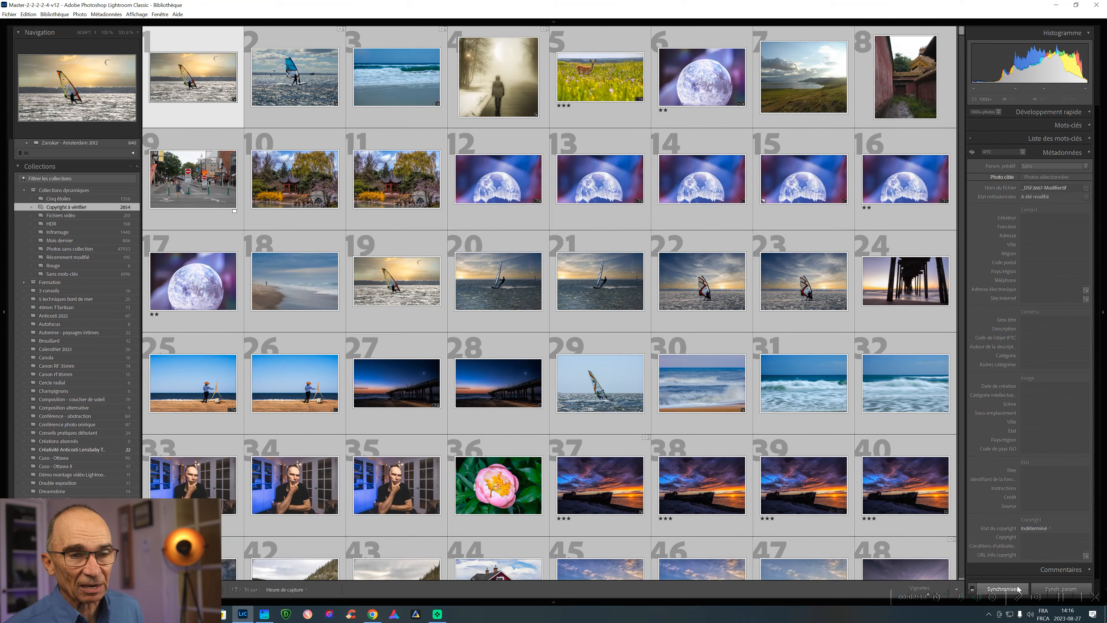
click(1003, 589)
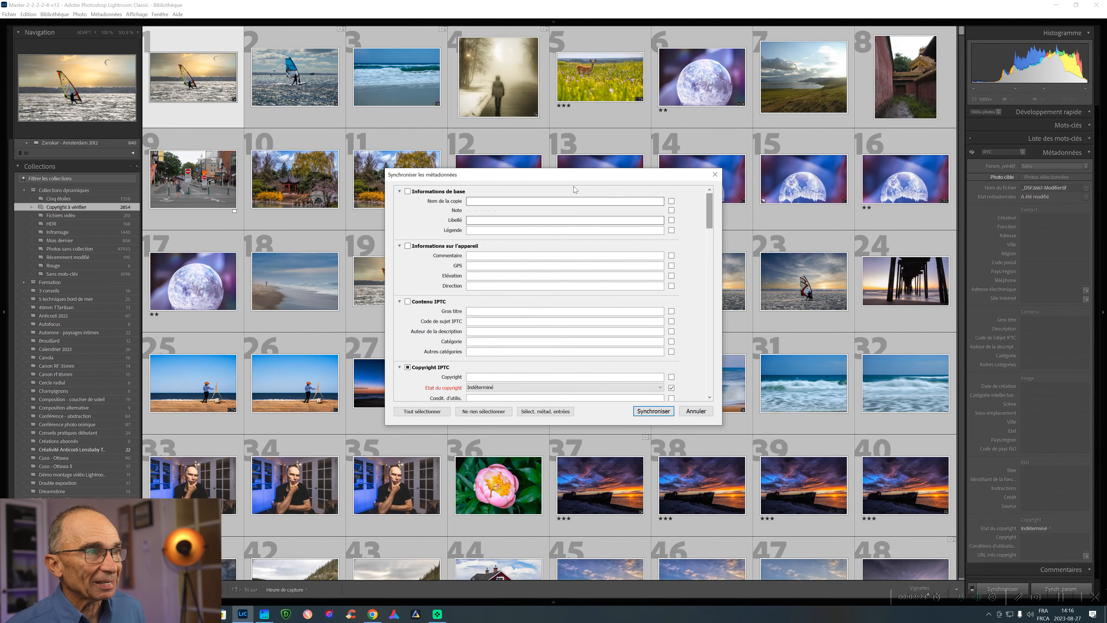
drag(710, 226, 711, 252)
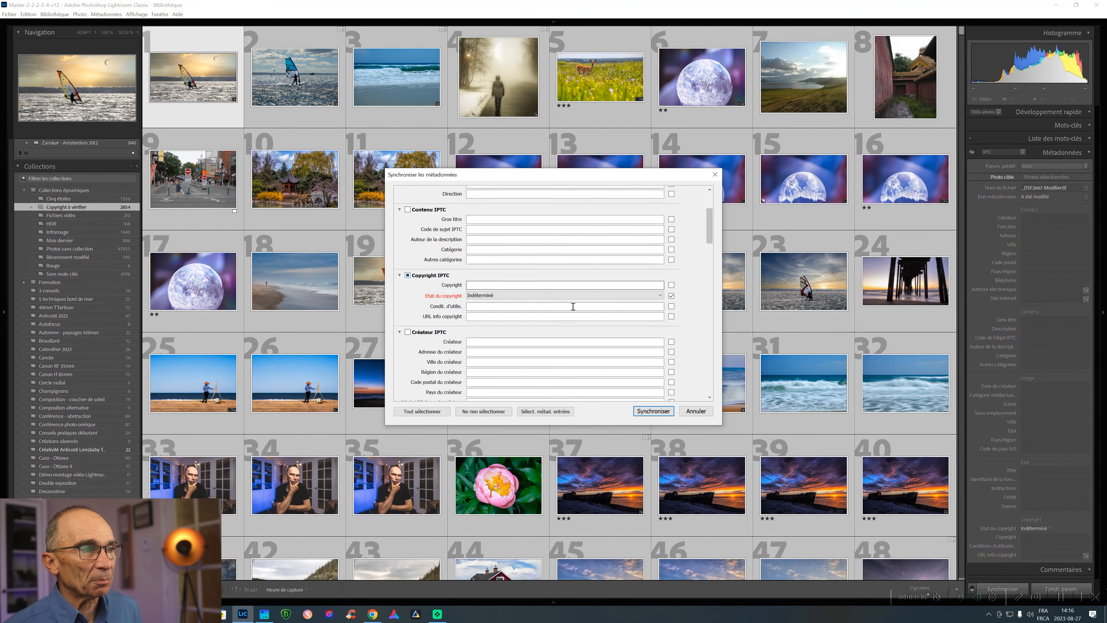
click(661, 296)
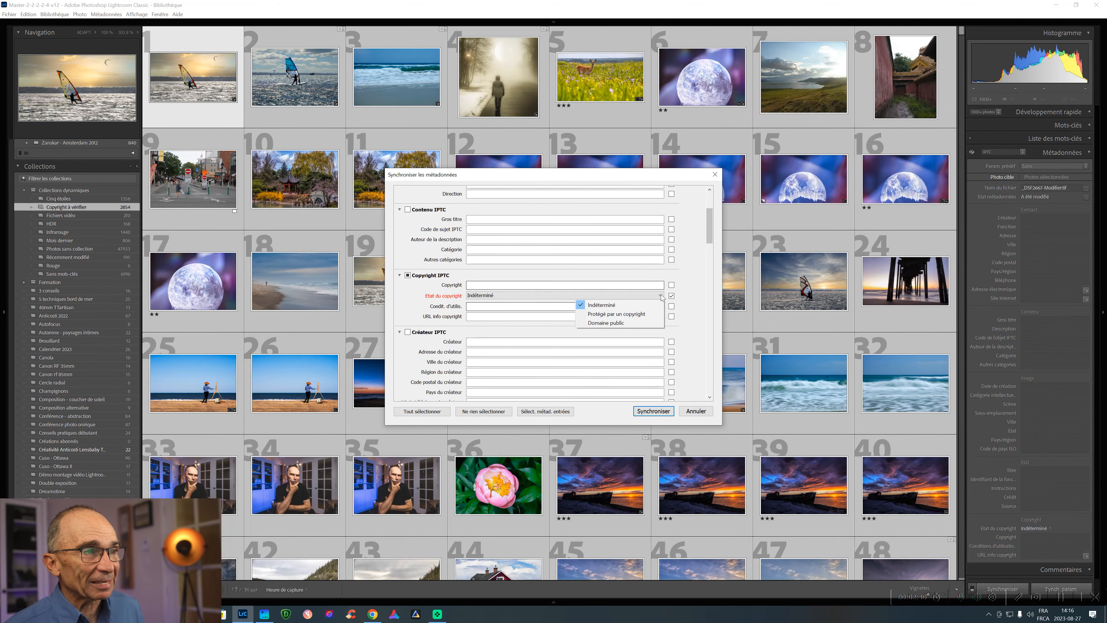
click(649, 314)
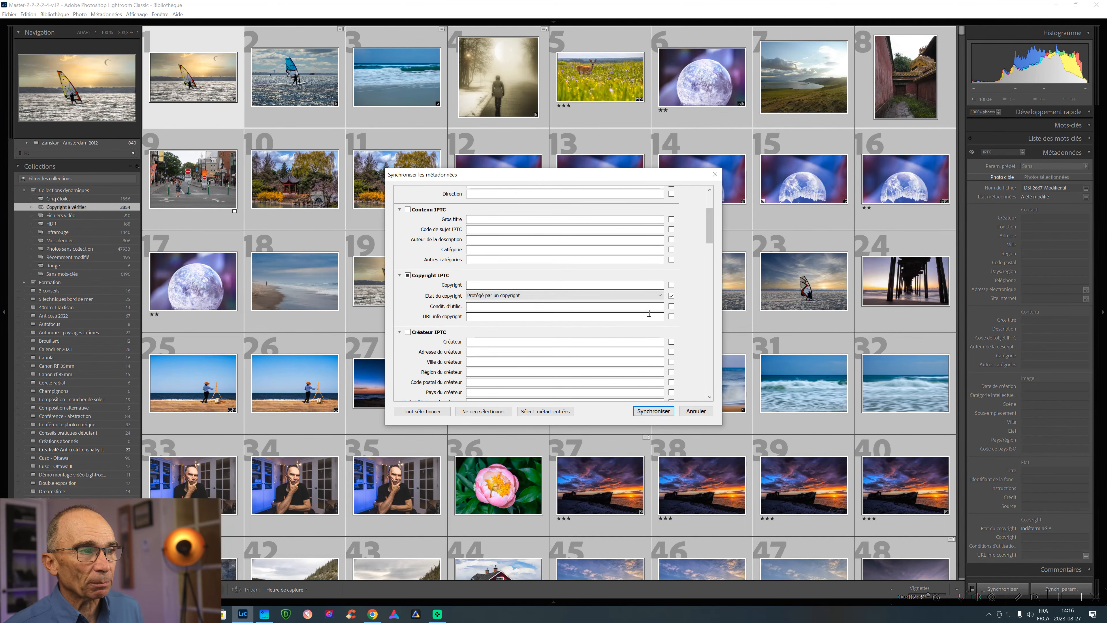
click(664, 413)
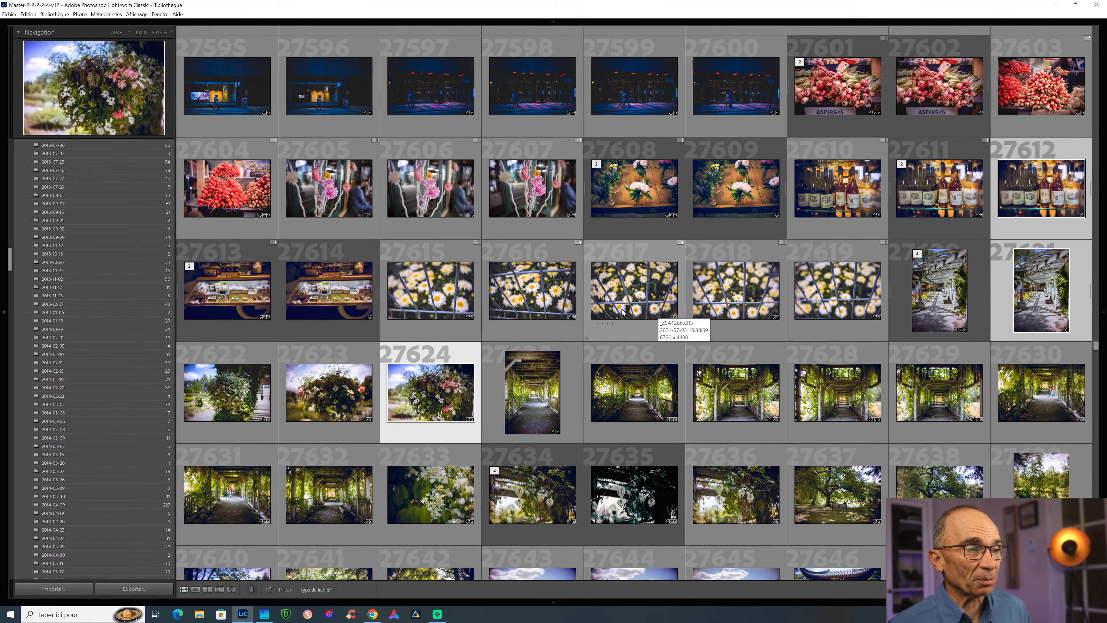
Select daisy photo 27619 and view the command for adding it to the target collection
scroll(593, 303, down, 3)
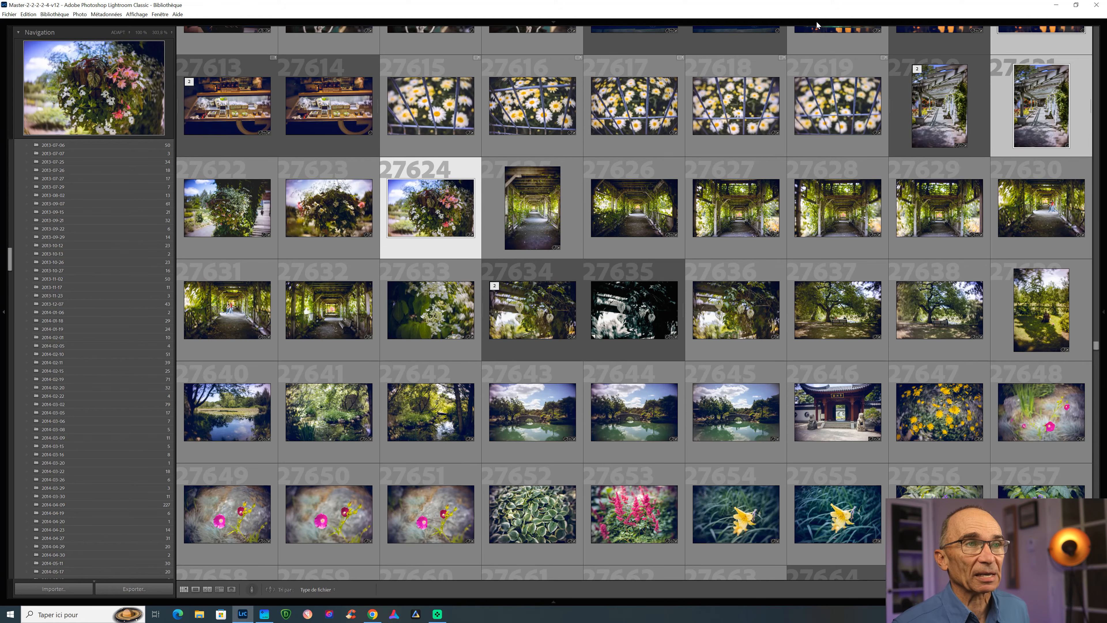
click(834, 64)
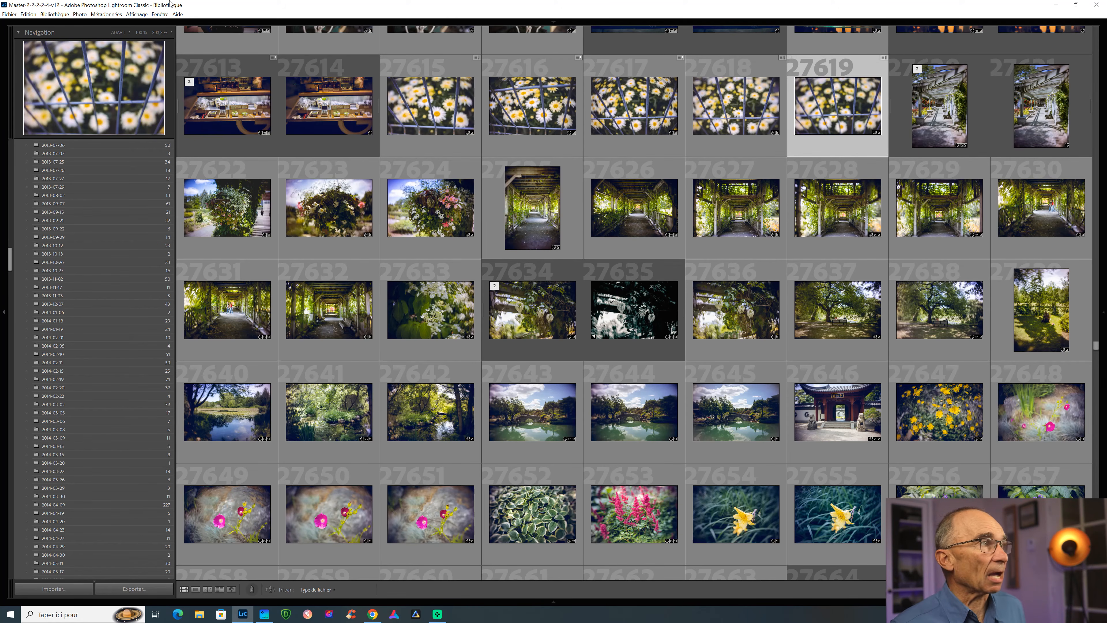
click(81, 14)
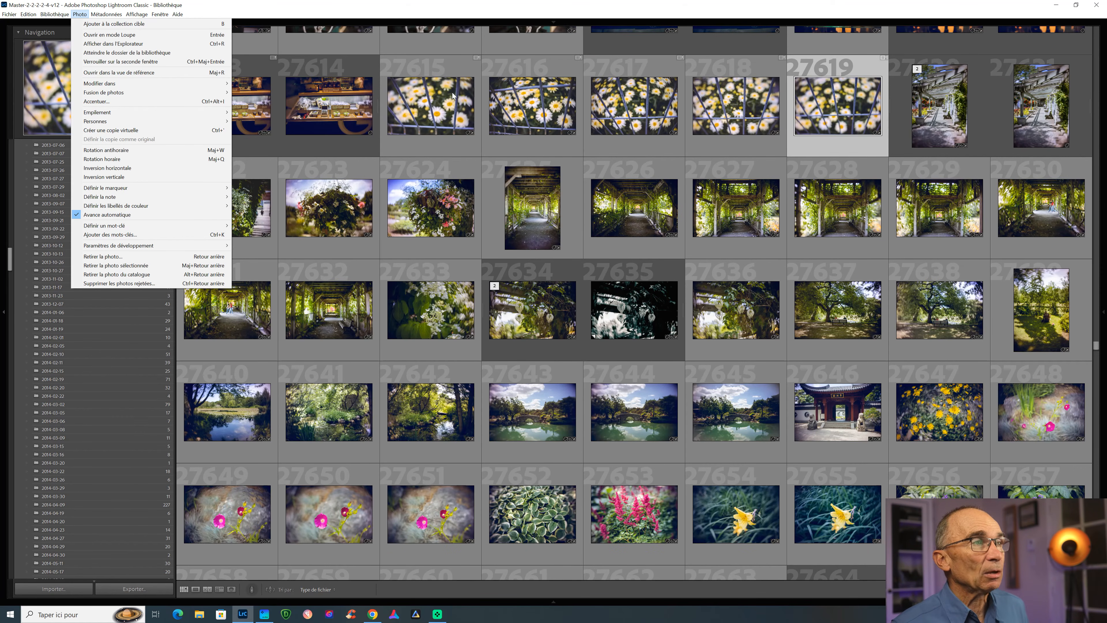
Find the Créativité Anticosti Lensbaby Trio collection and view its option for being defined as the target collection
click(10, 265)
drag(10, 265, 7, 552)
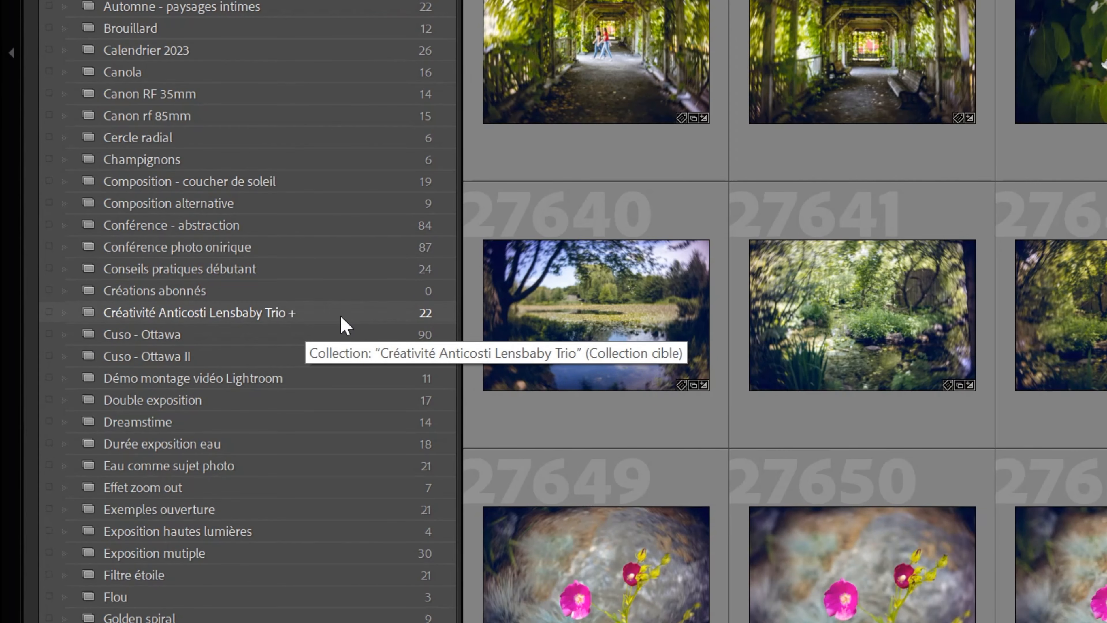
right_click(272, 321)
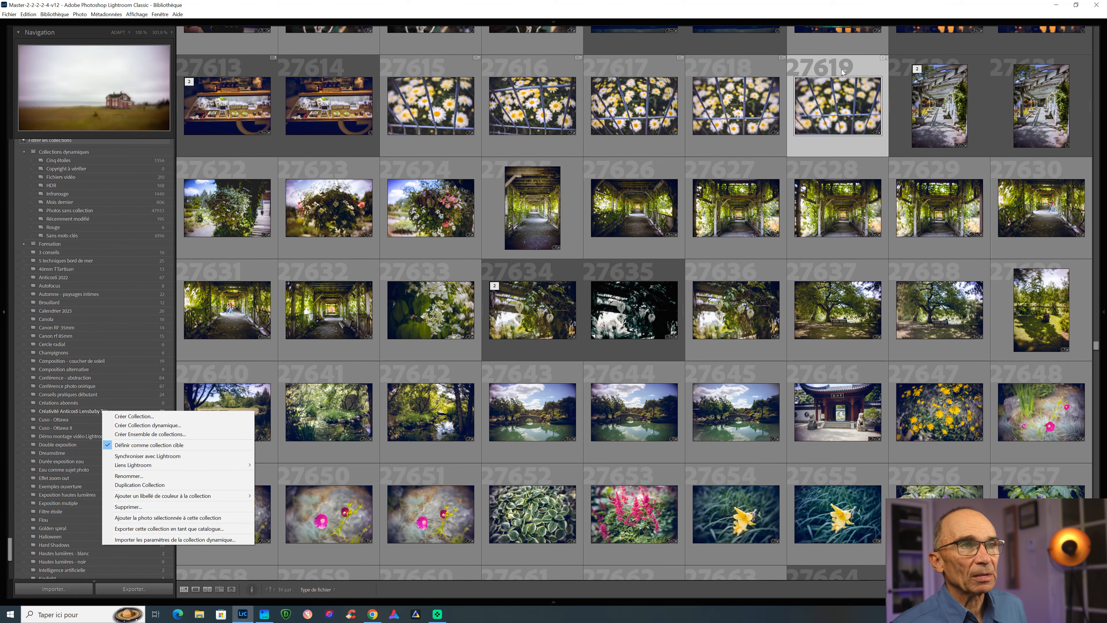
Add photos 27619, 27635 and 27647 to the target collection and open Créativité Anticosti Lensbaby Trio to check them
click(854, 63)
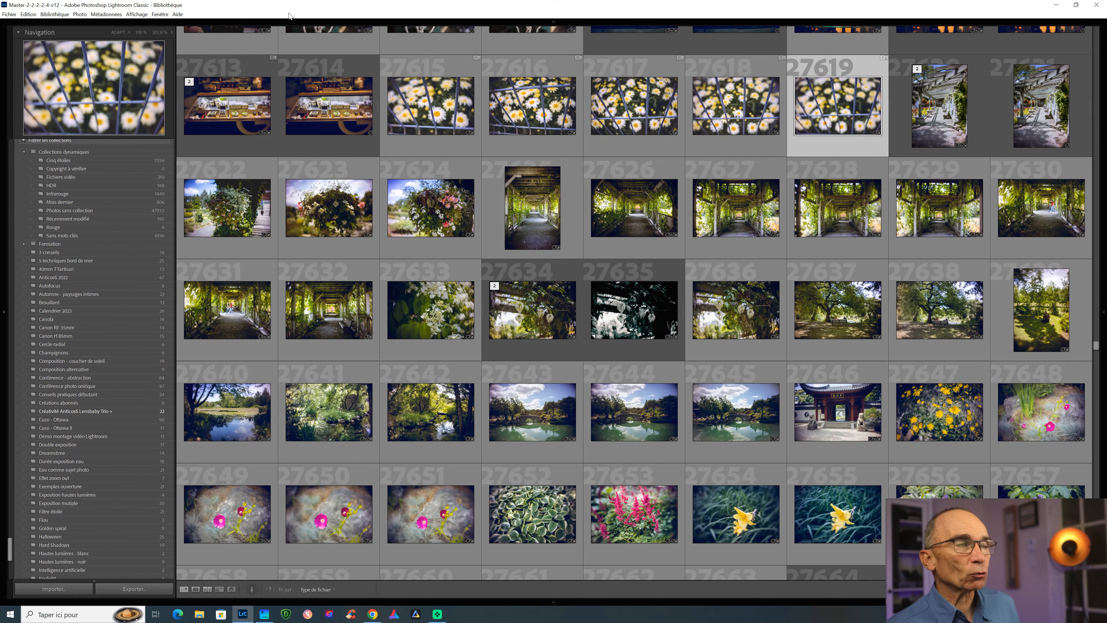
click(80, 14)
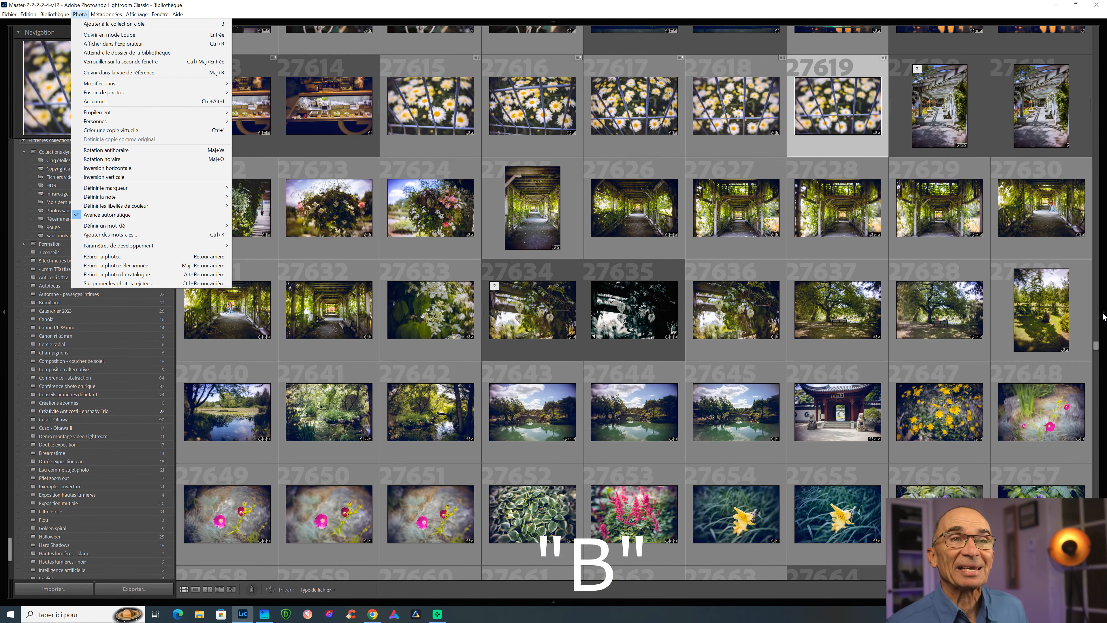
click(864, 62)
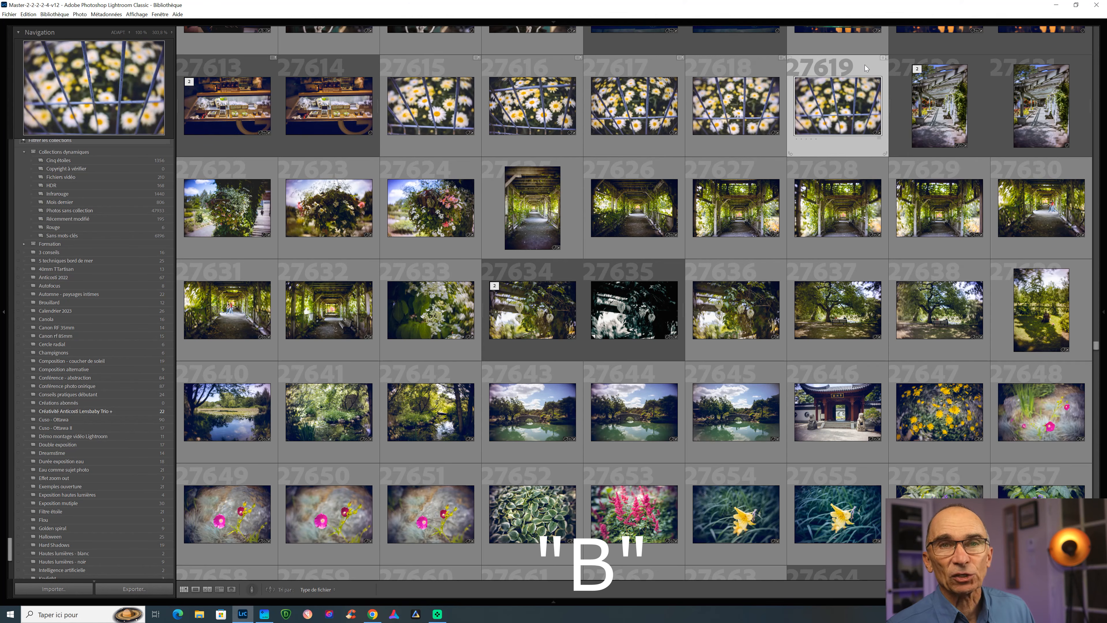
key(b)
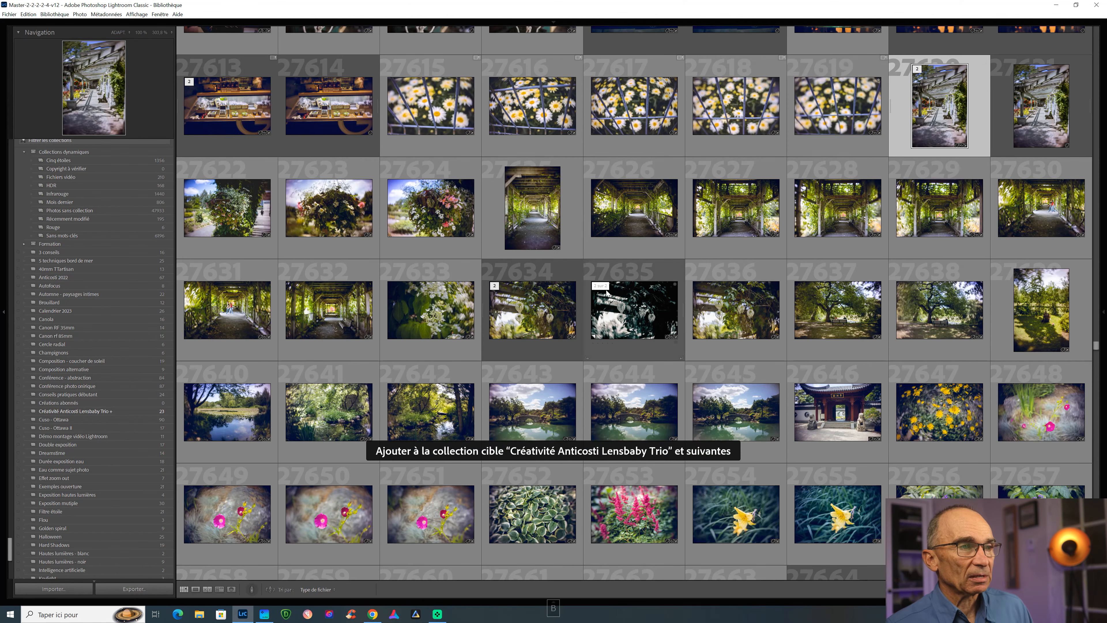
click(662, 272)
key(b)
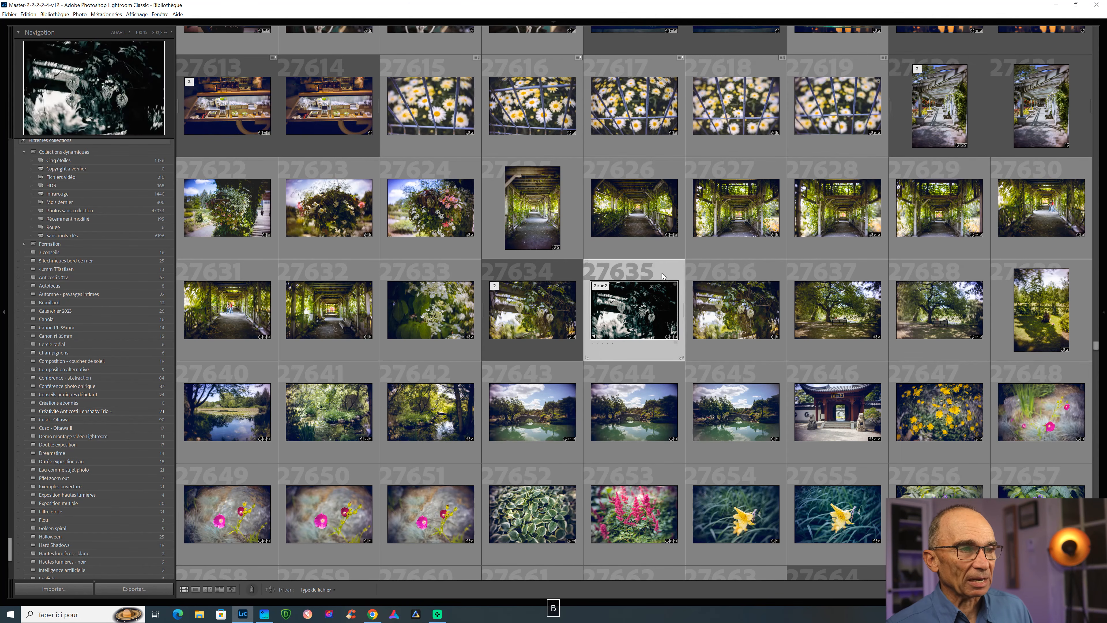
click(956, 380)
key(b)
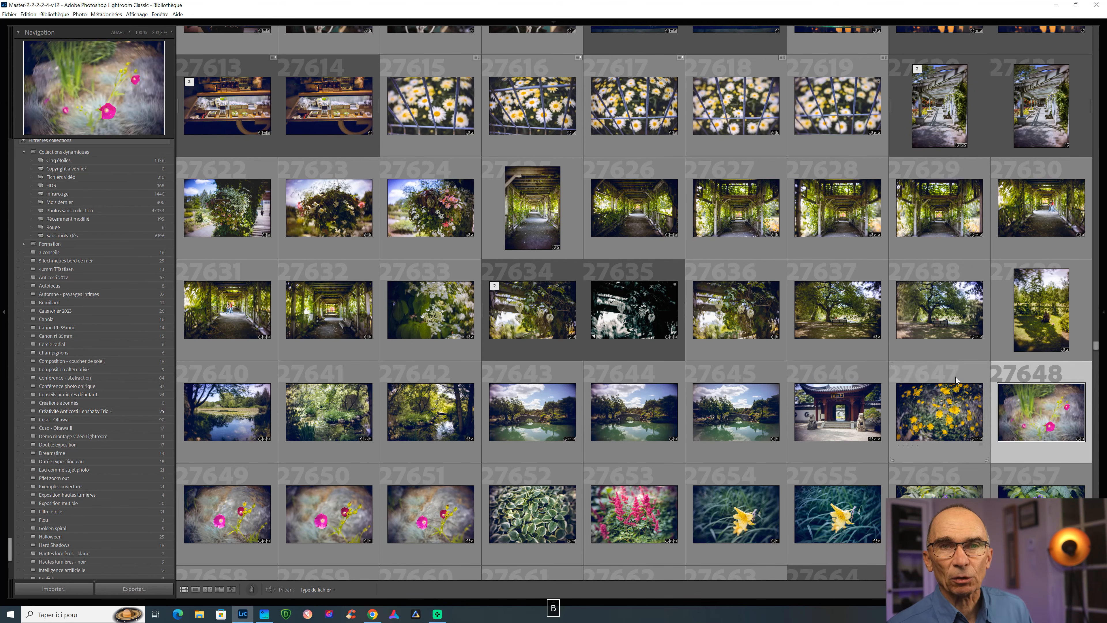
click(126, 412)
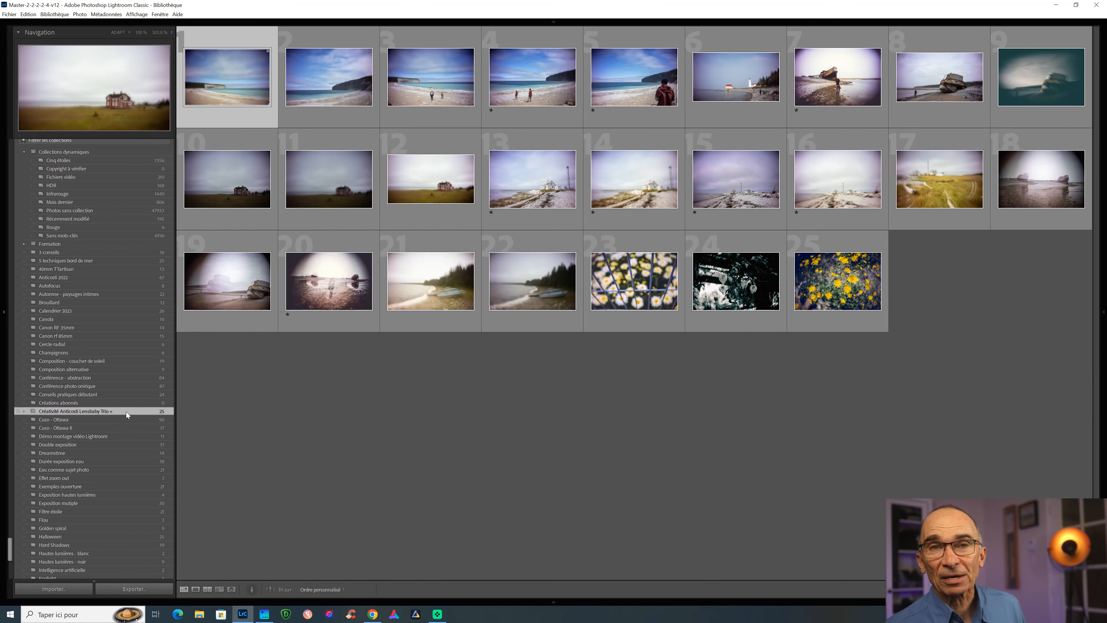